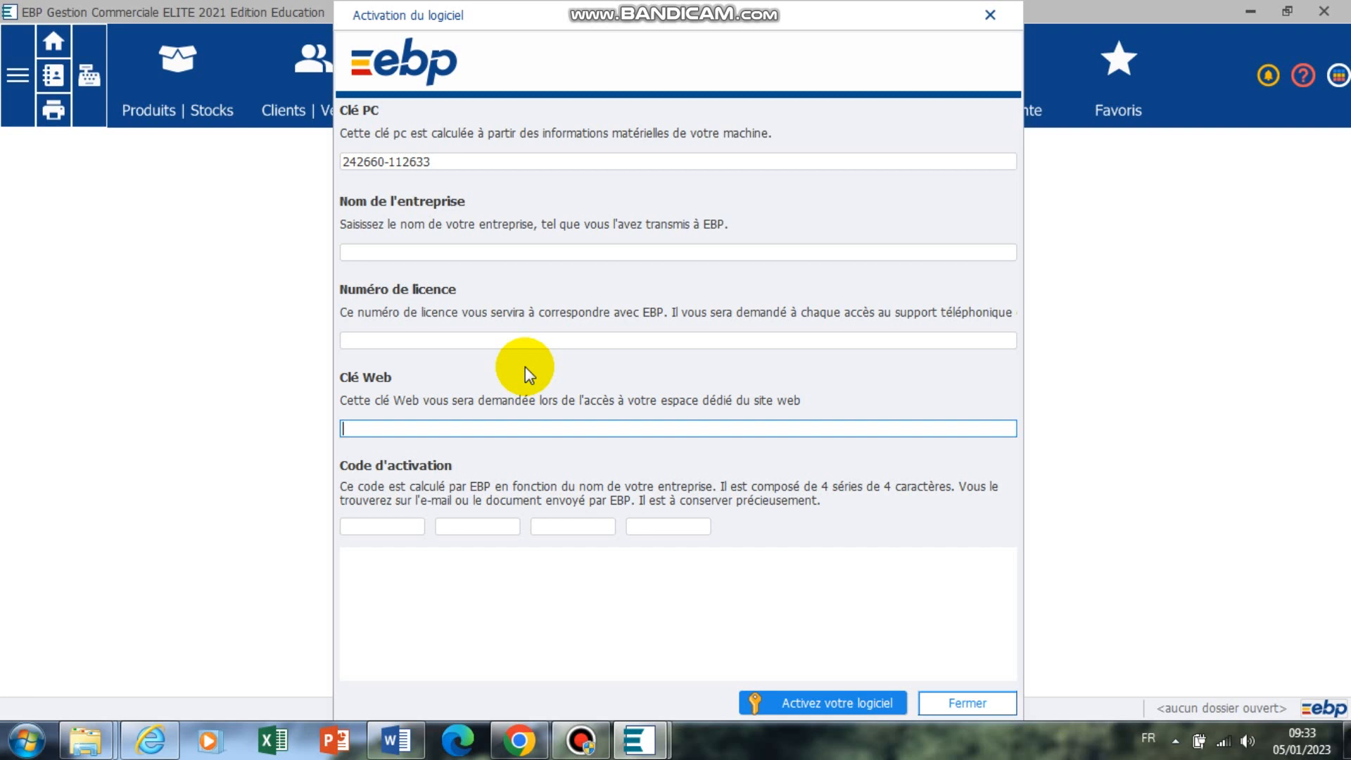
Check the licence letter in Word, and close the EBP software activation form without filling it in
left_click(393, 743)
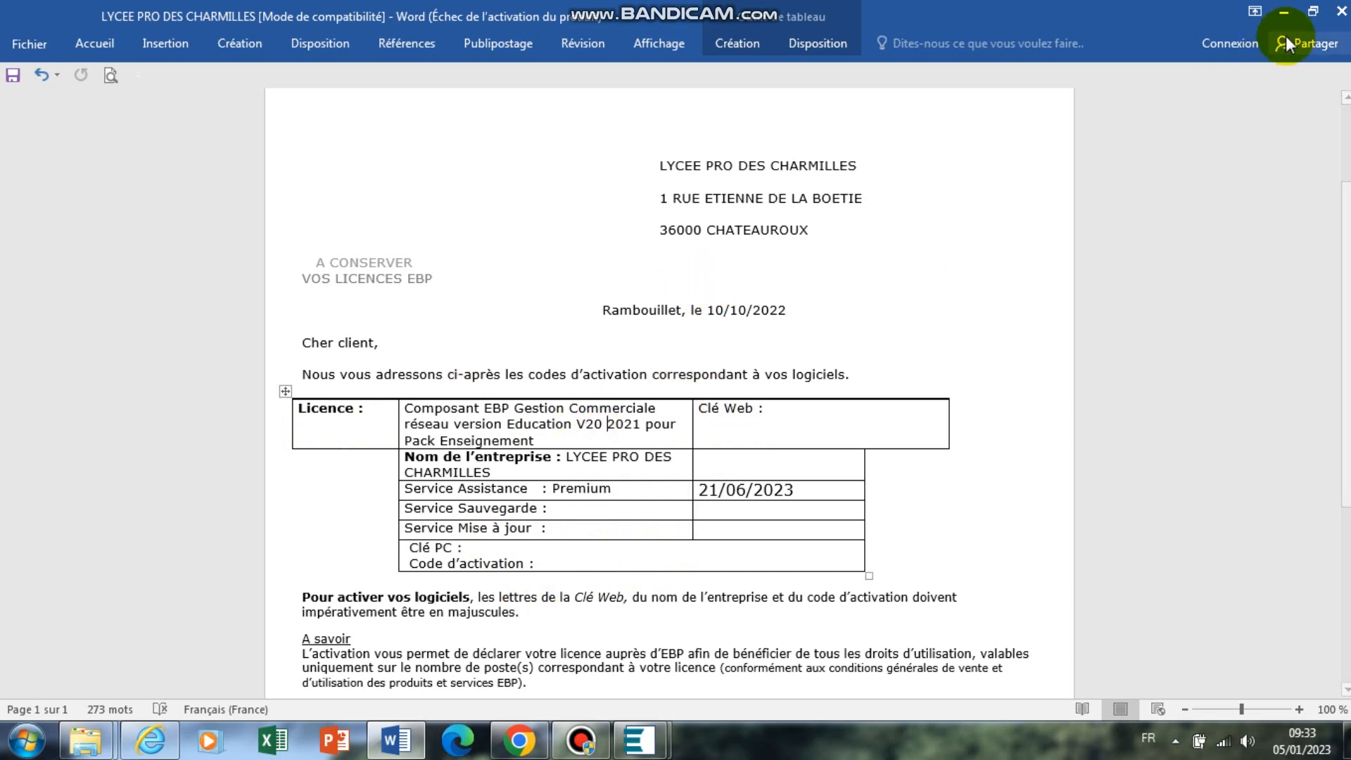
left_click(1284, 12)
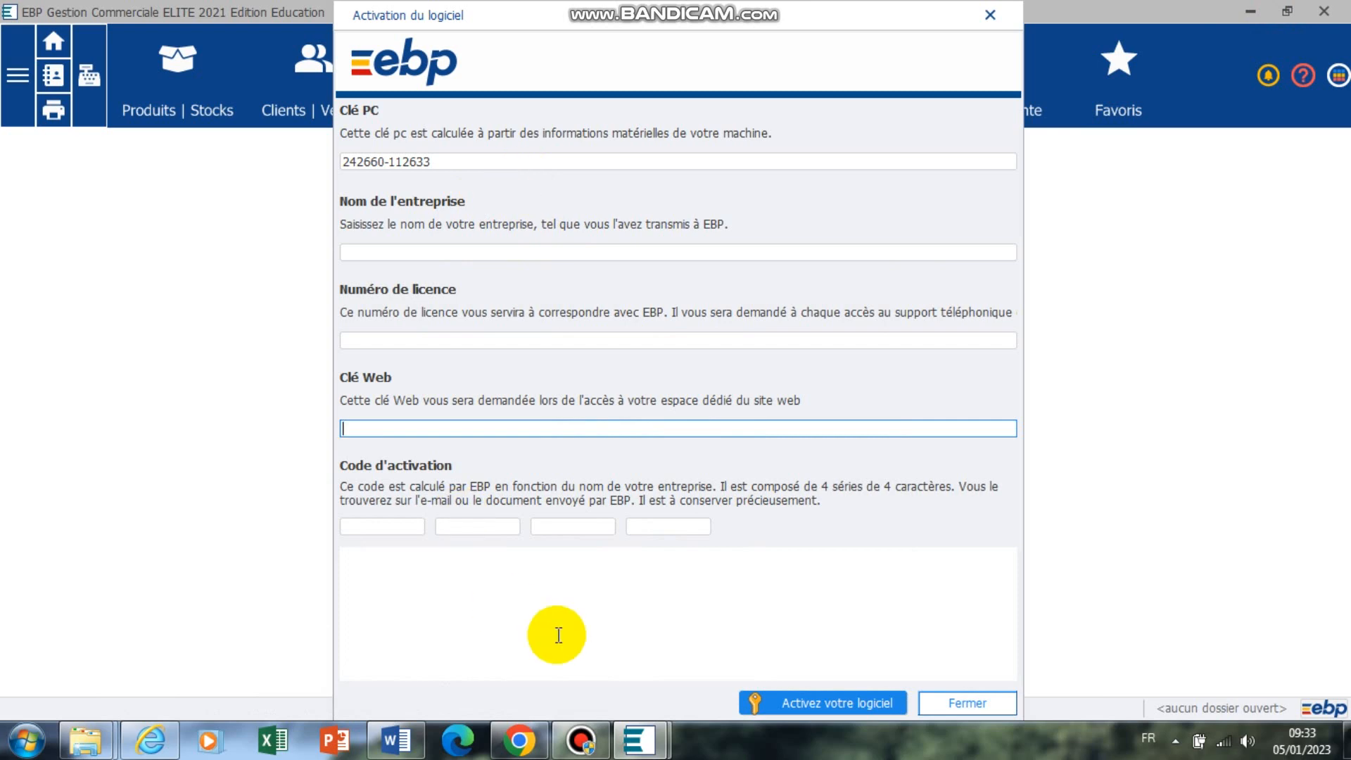
left_click(947, 702)
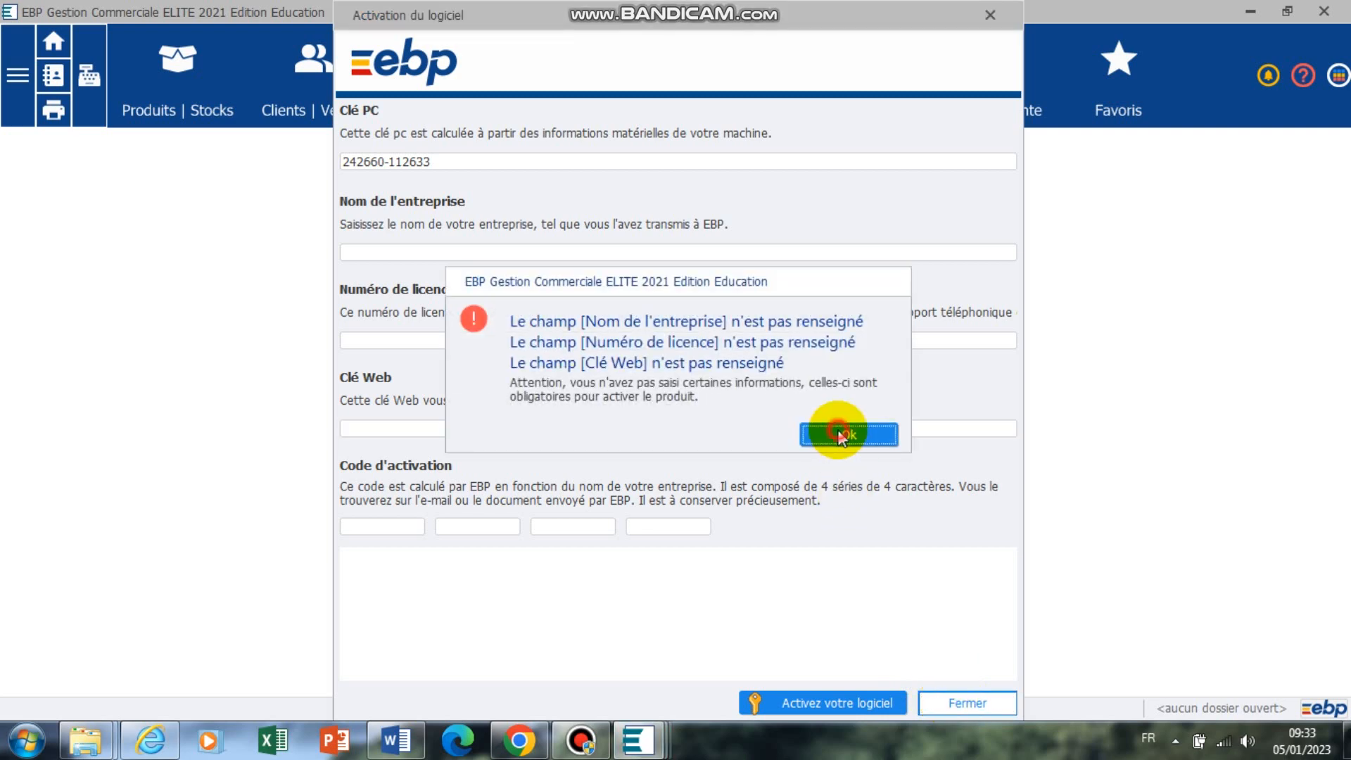
left_click(841, 434)
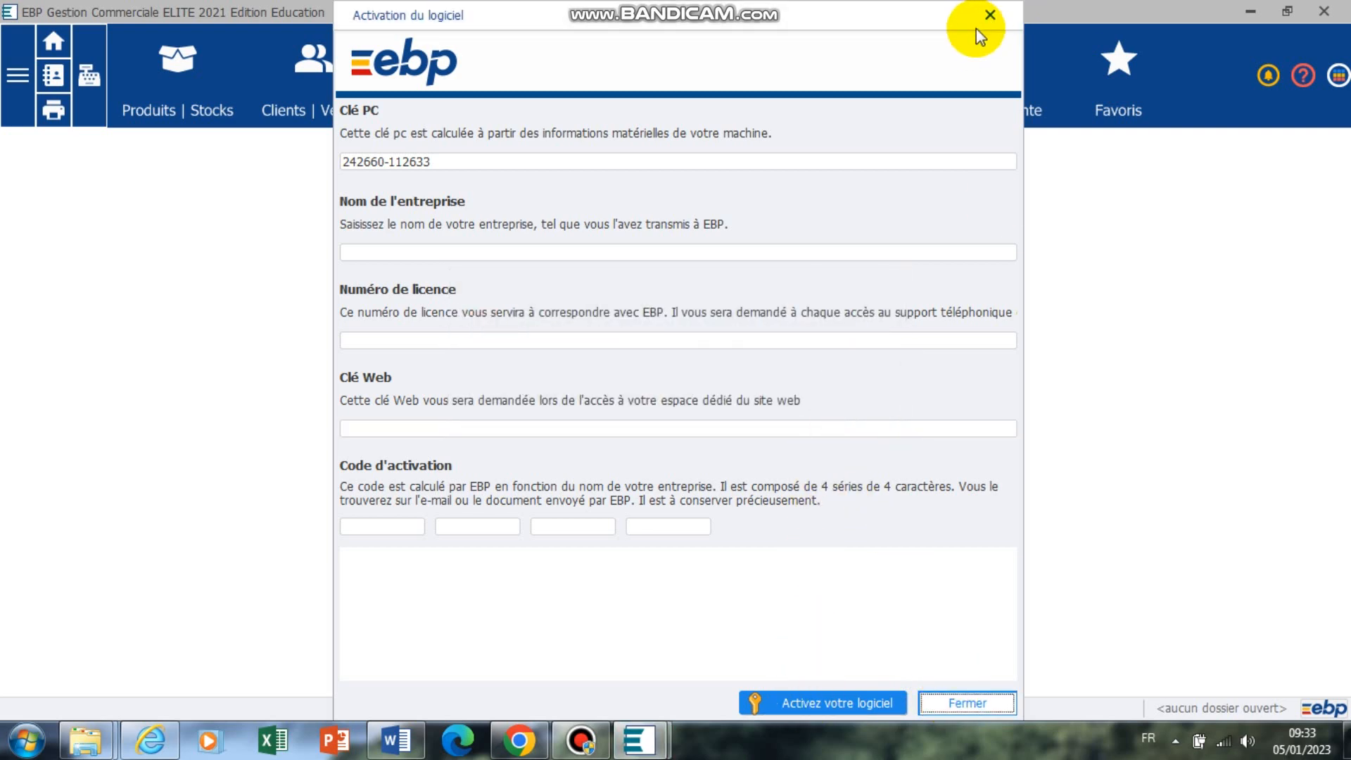
left_click(991, 15)
Check the software's activation status and the available activation methods, and leave the activation window without changes
left_click(17, 76)
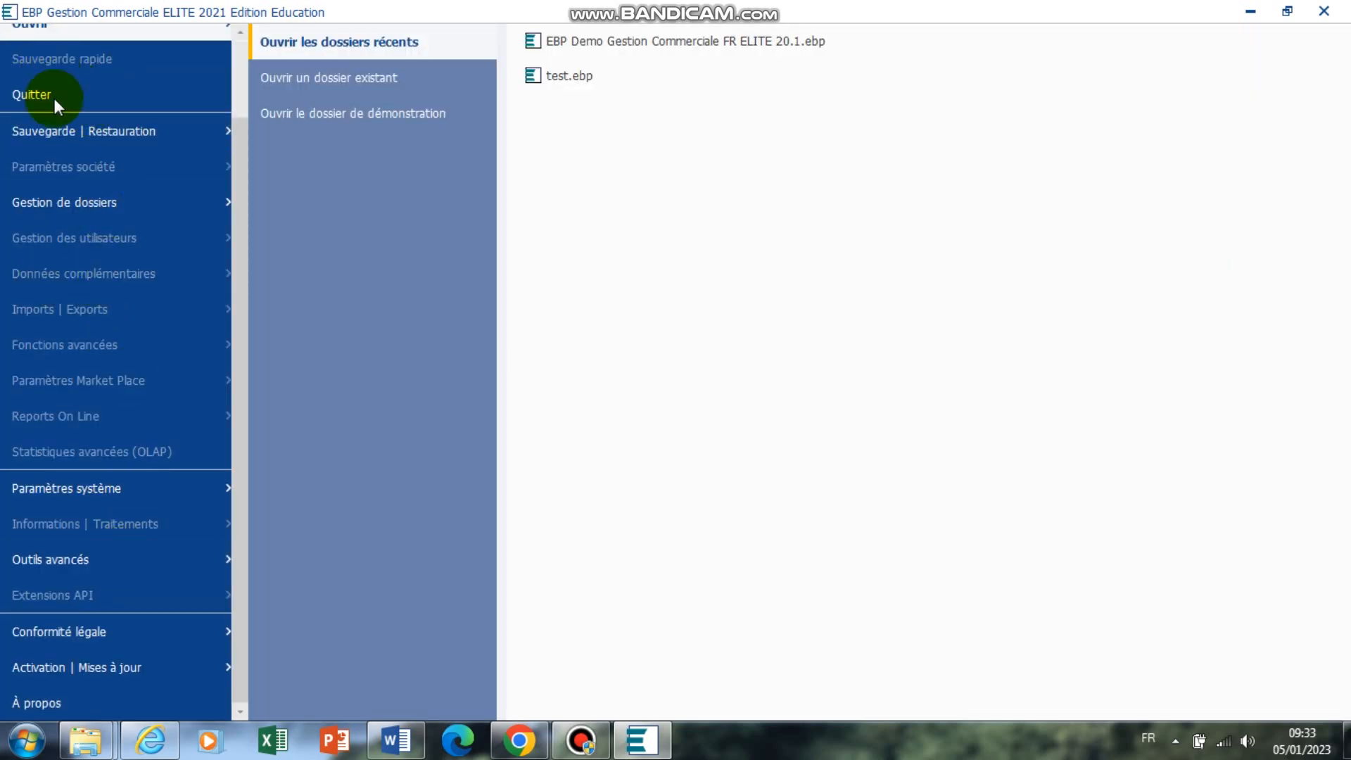
left_click(94, 666)
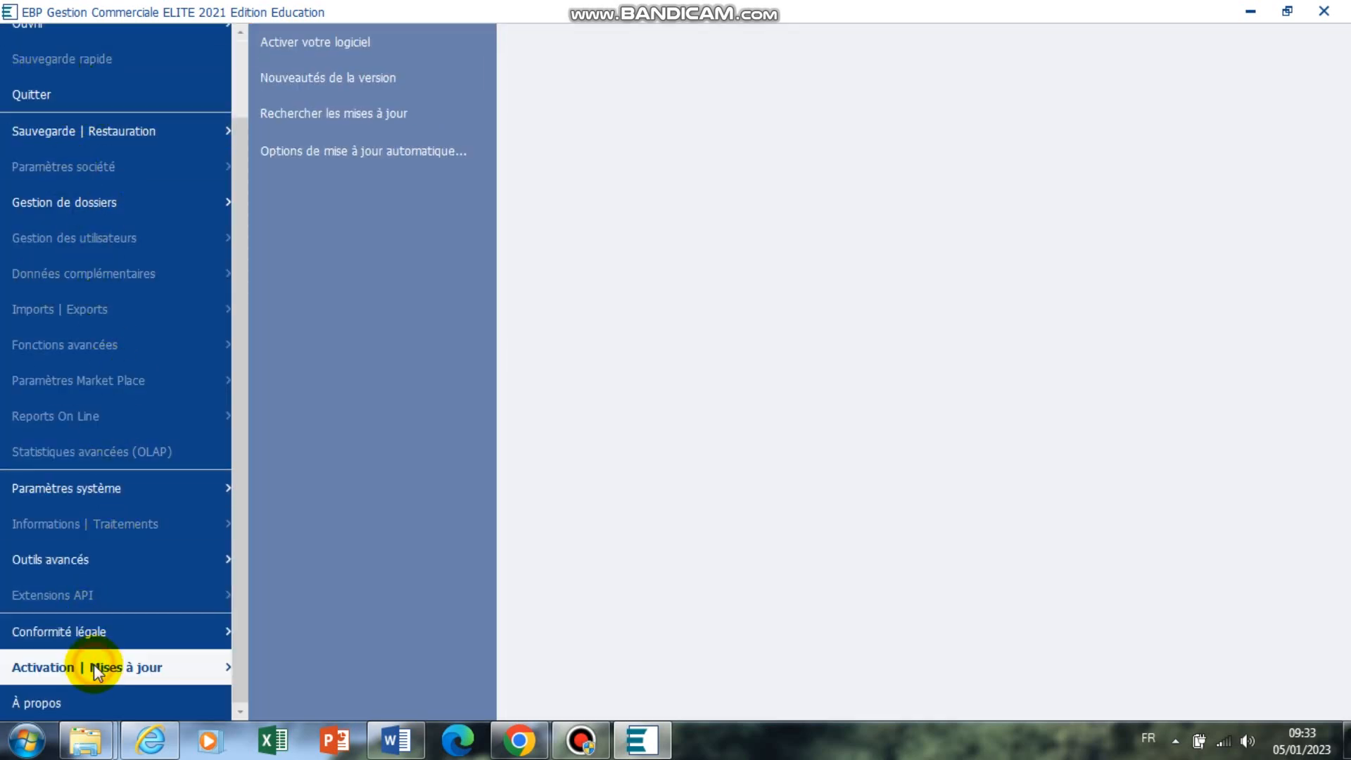
left_click(284, 40)
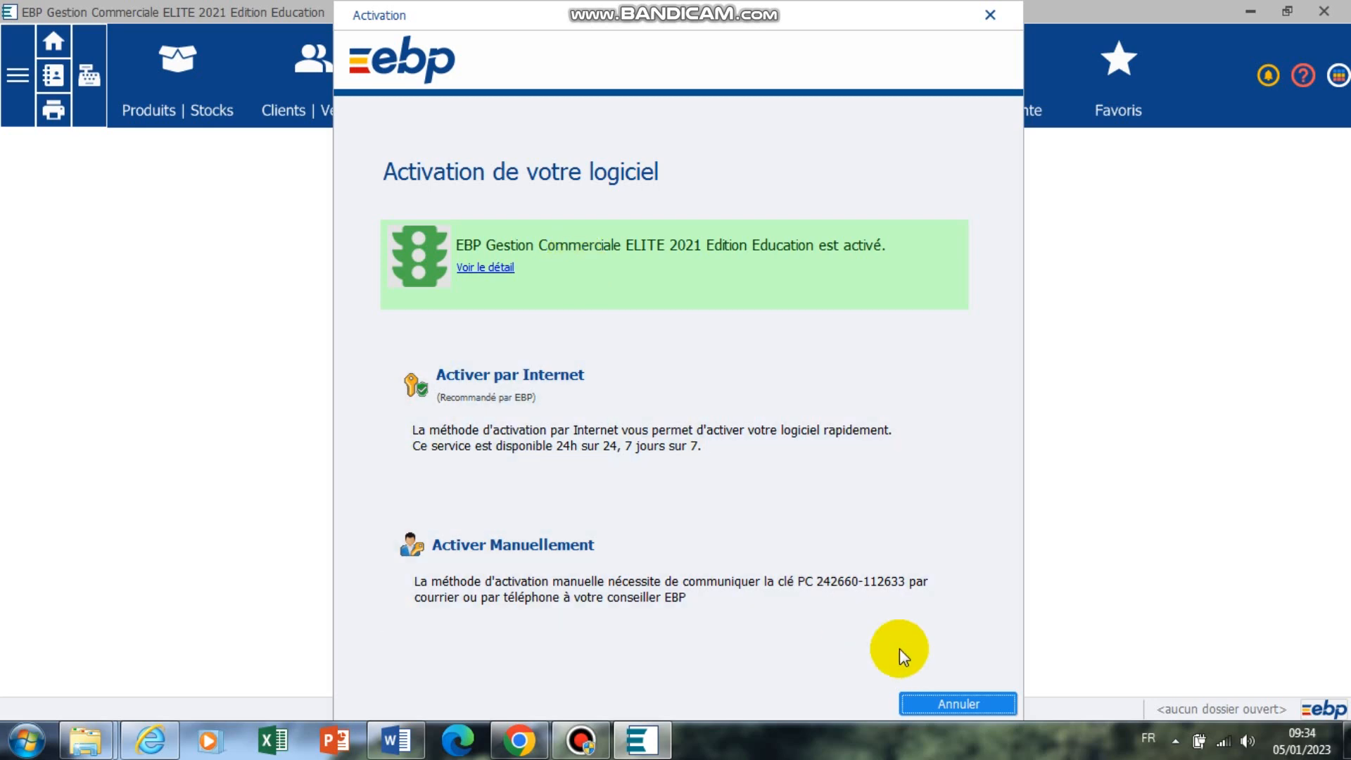
left_click(932, 706)
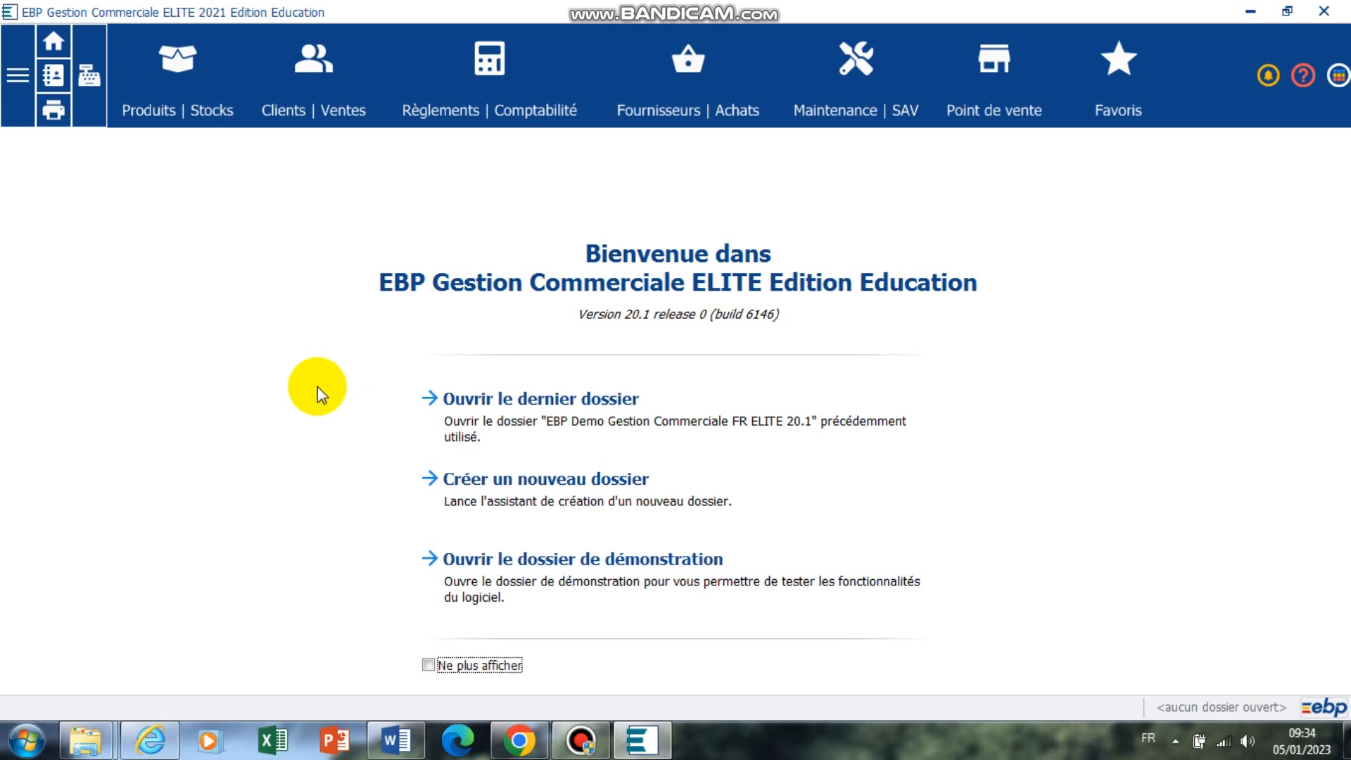
left_click(17, 76)
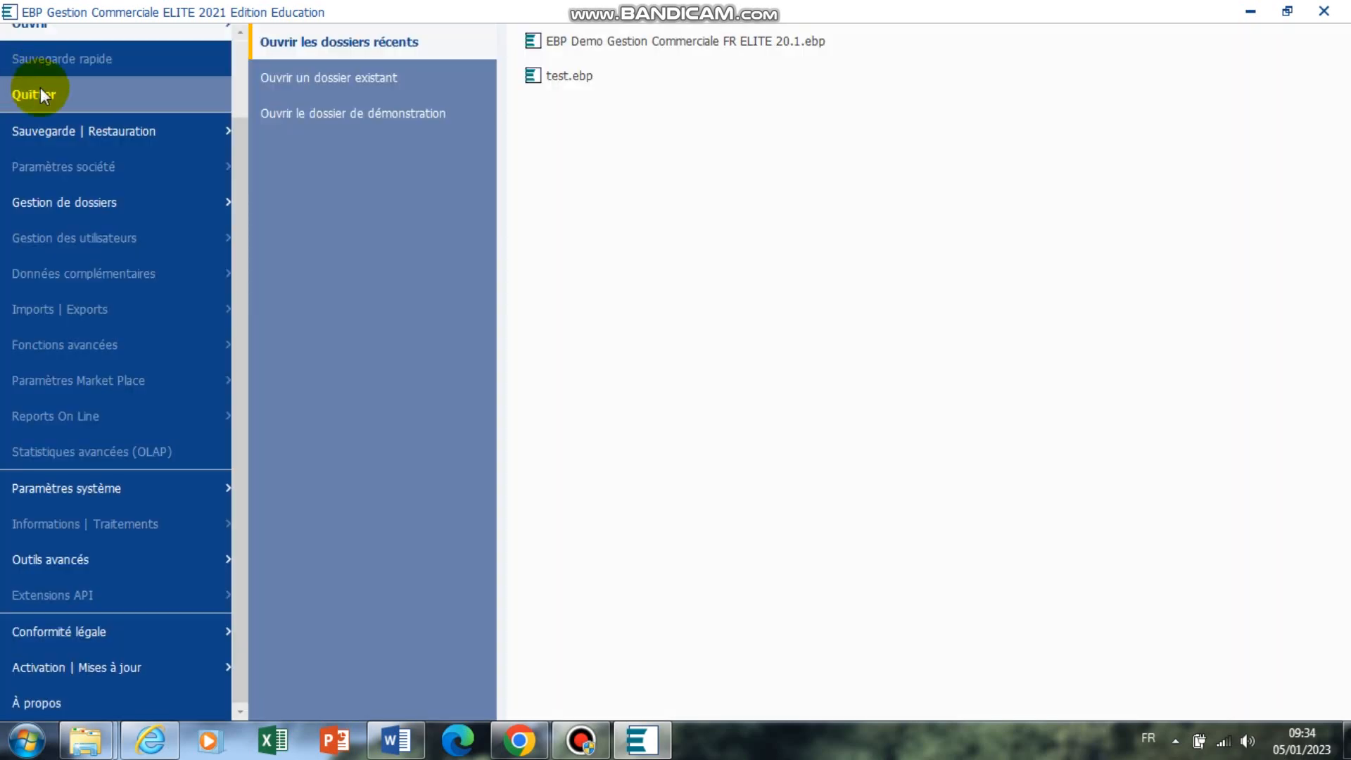
scroll(71, 117, "up", 1)
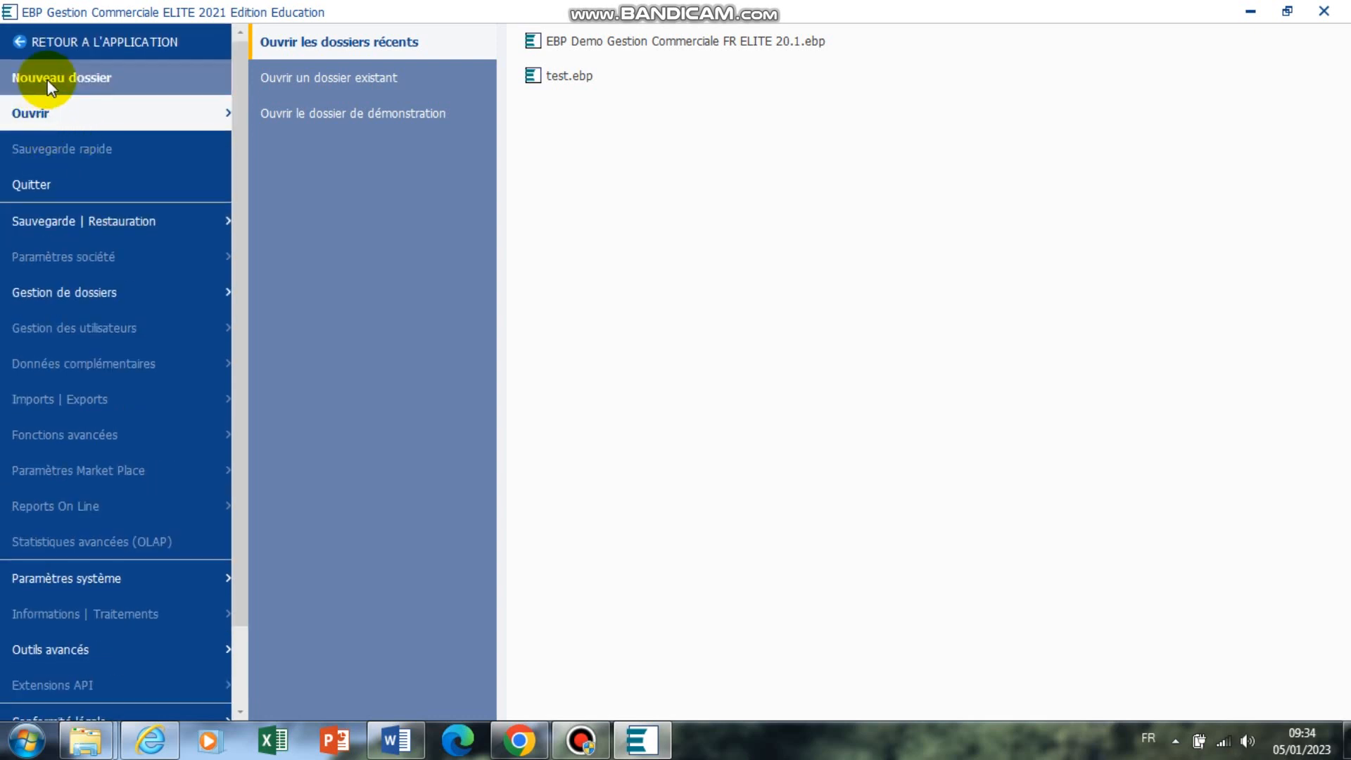
left_click(32, 44)
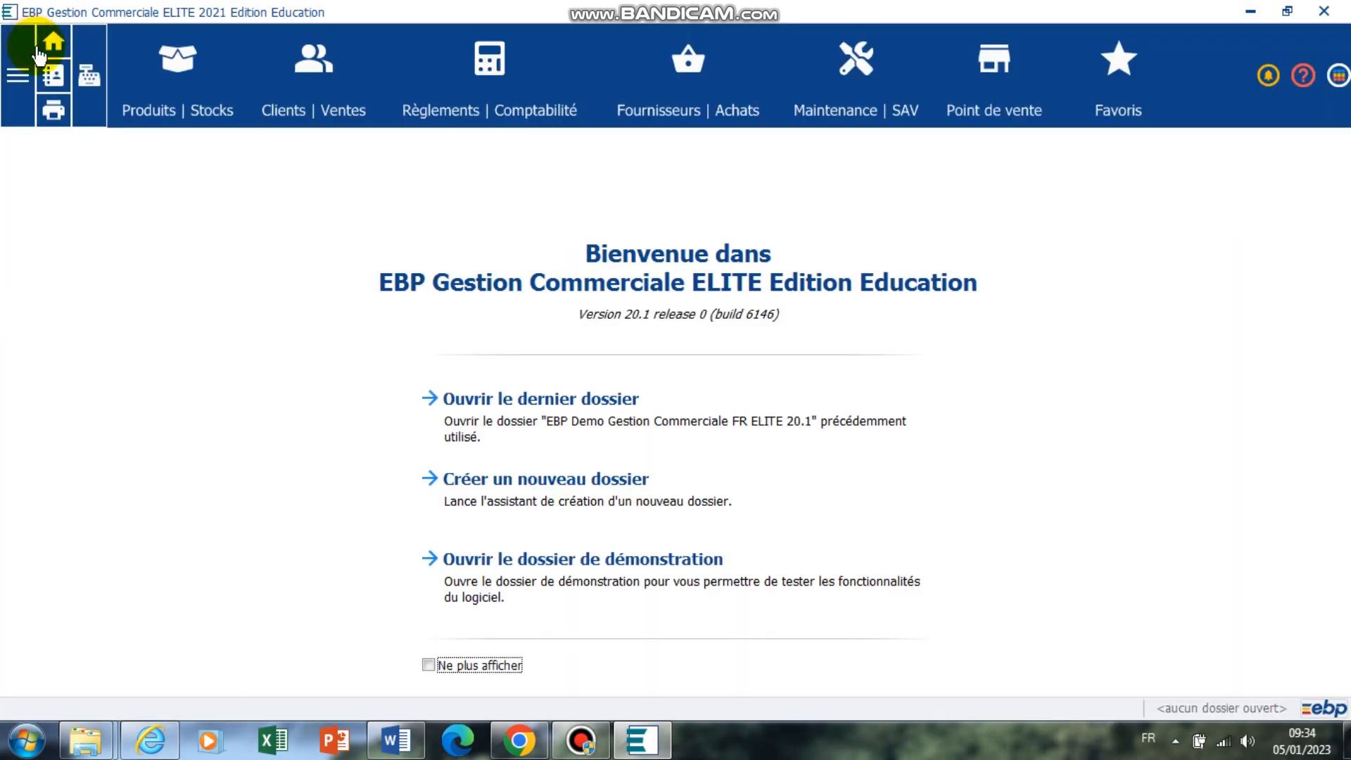
Start creating a new dossier with Microsoft SQL Server as the database engine and Poste client + serveur as the network installation type
left_click(518, 497)
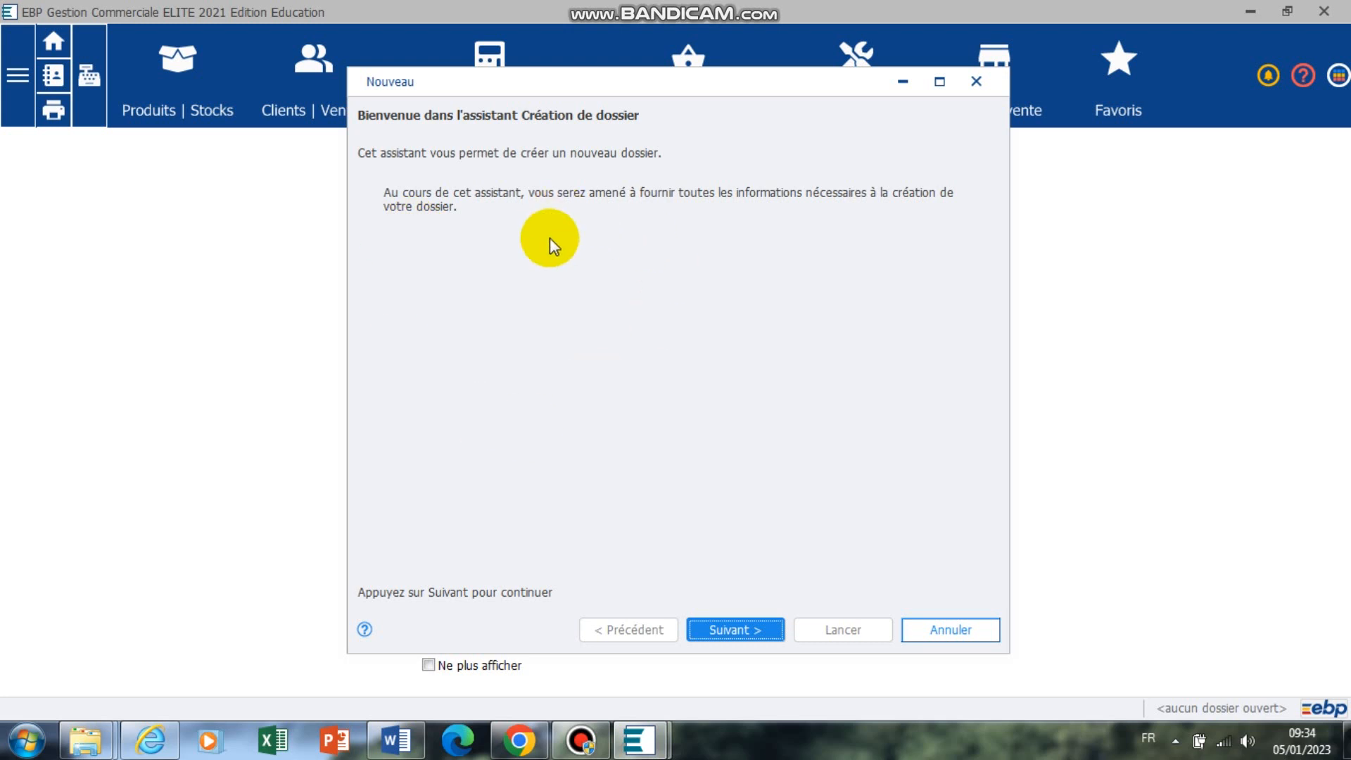
left_click(728, 628)
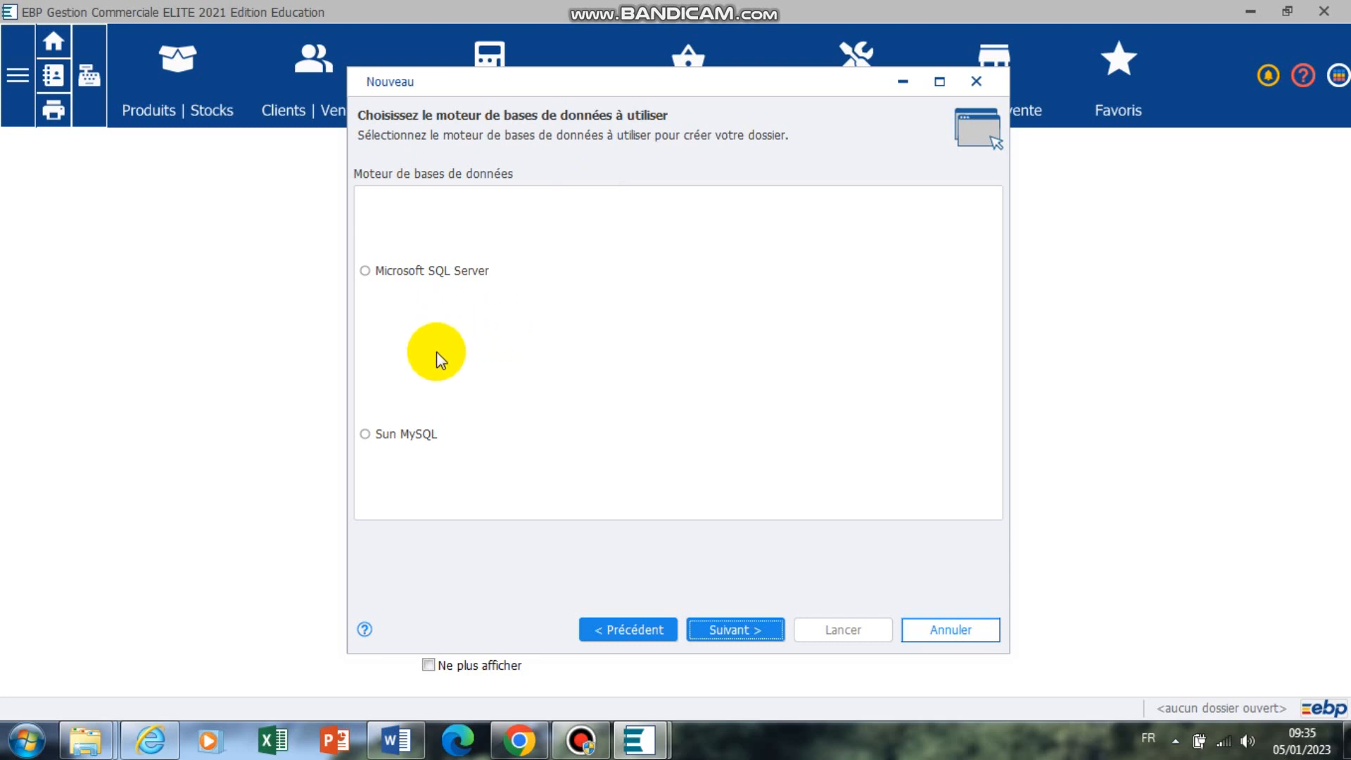
left_click(364, 272)
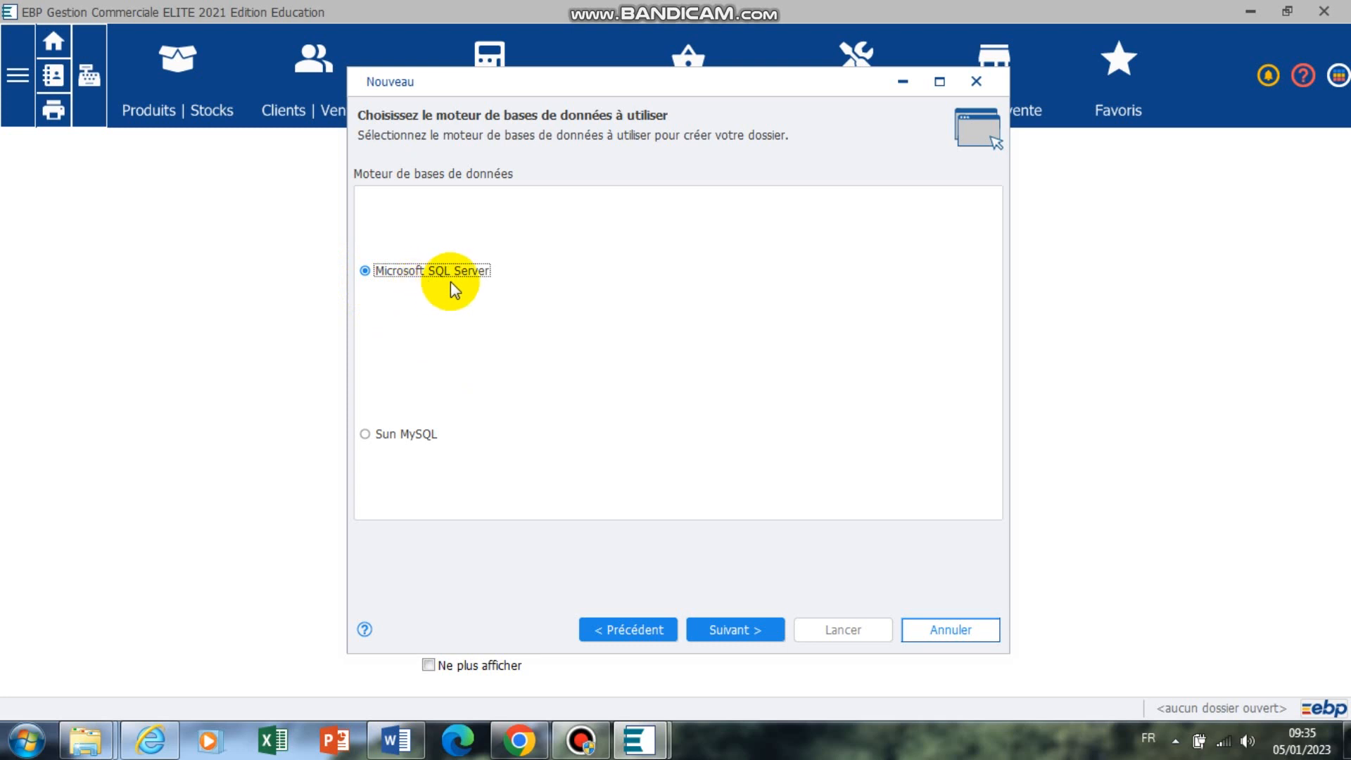
left_click(736, 640)
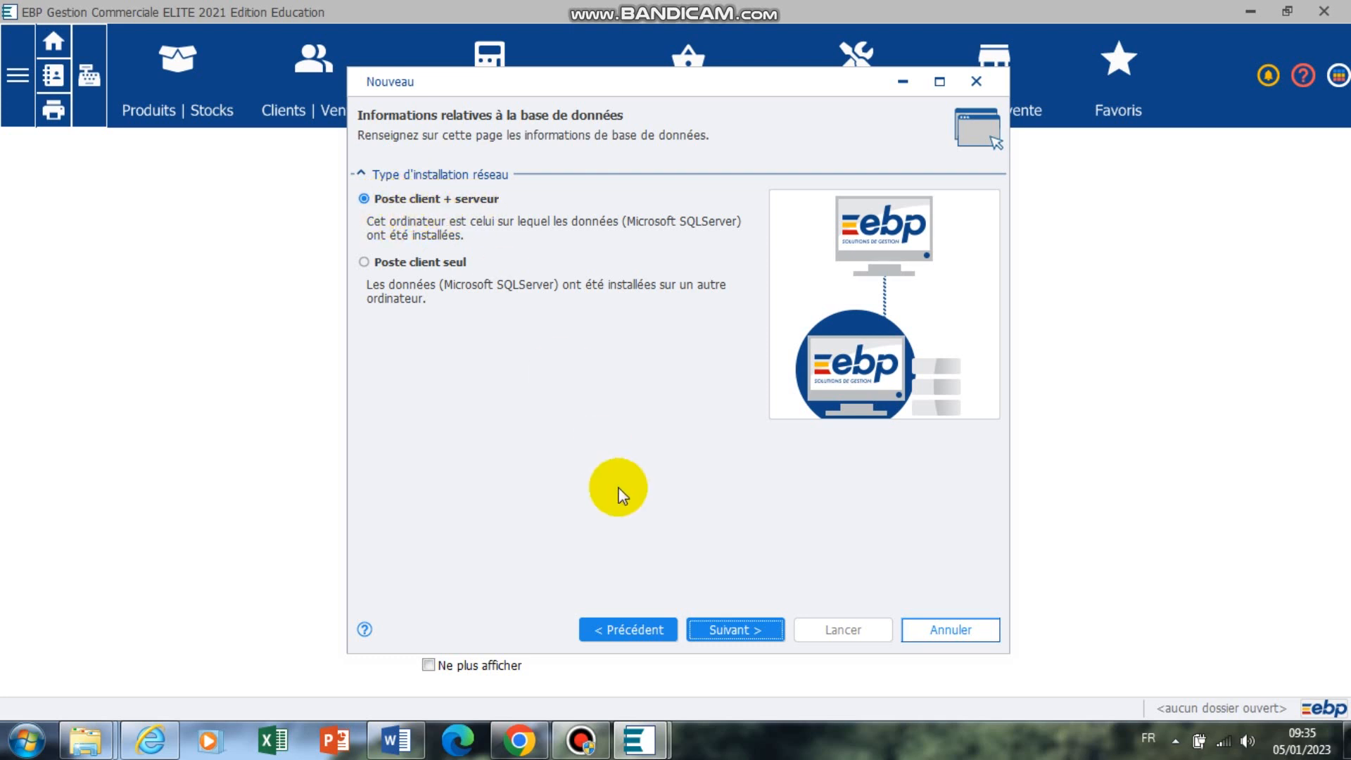
left_click(734, 631)
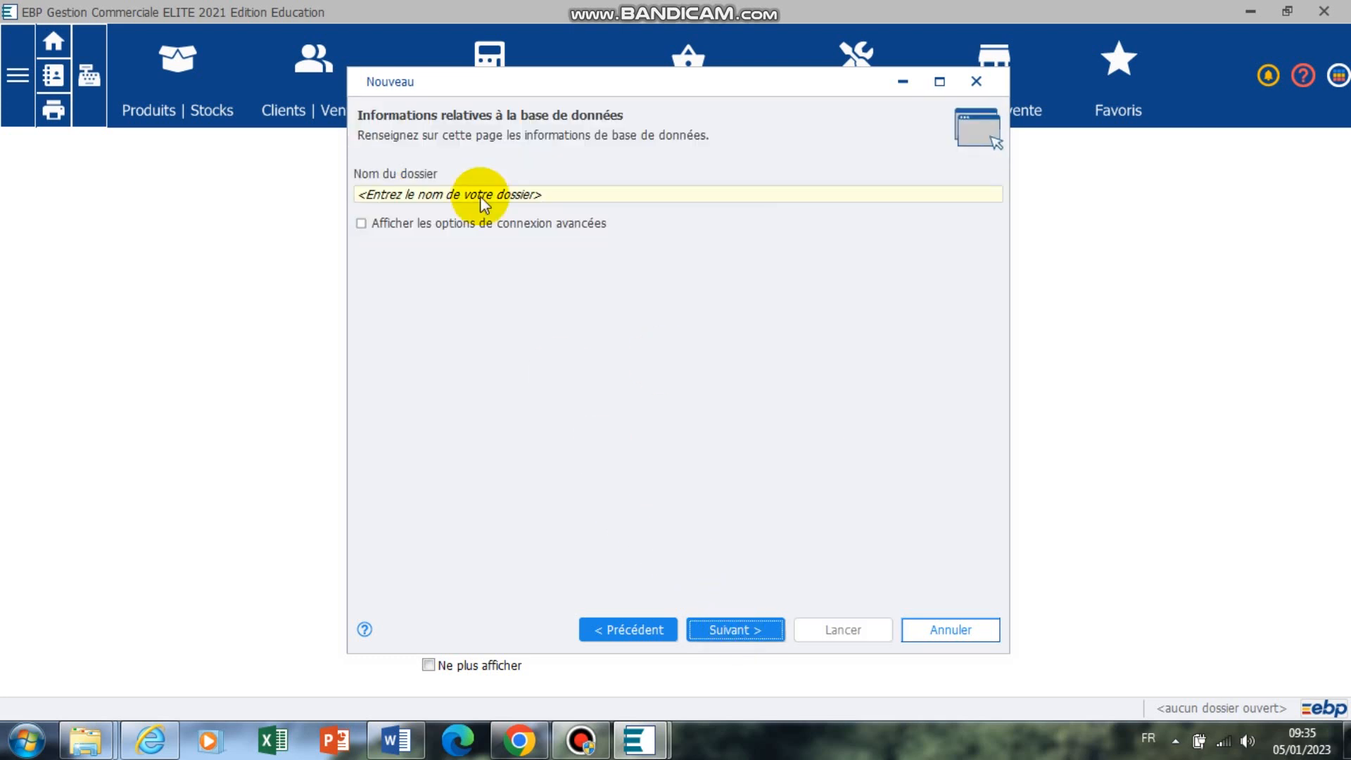
Name the new dossier MADAGASCAR and continue to the application information page
left_click(390, 196)
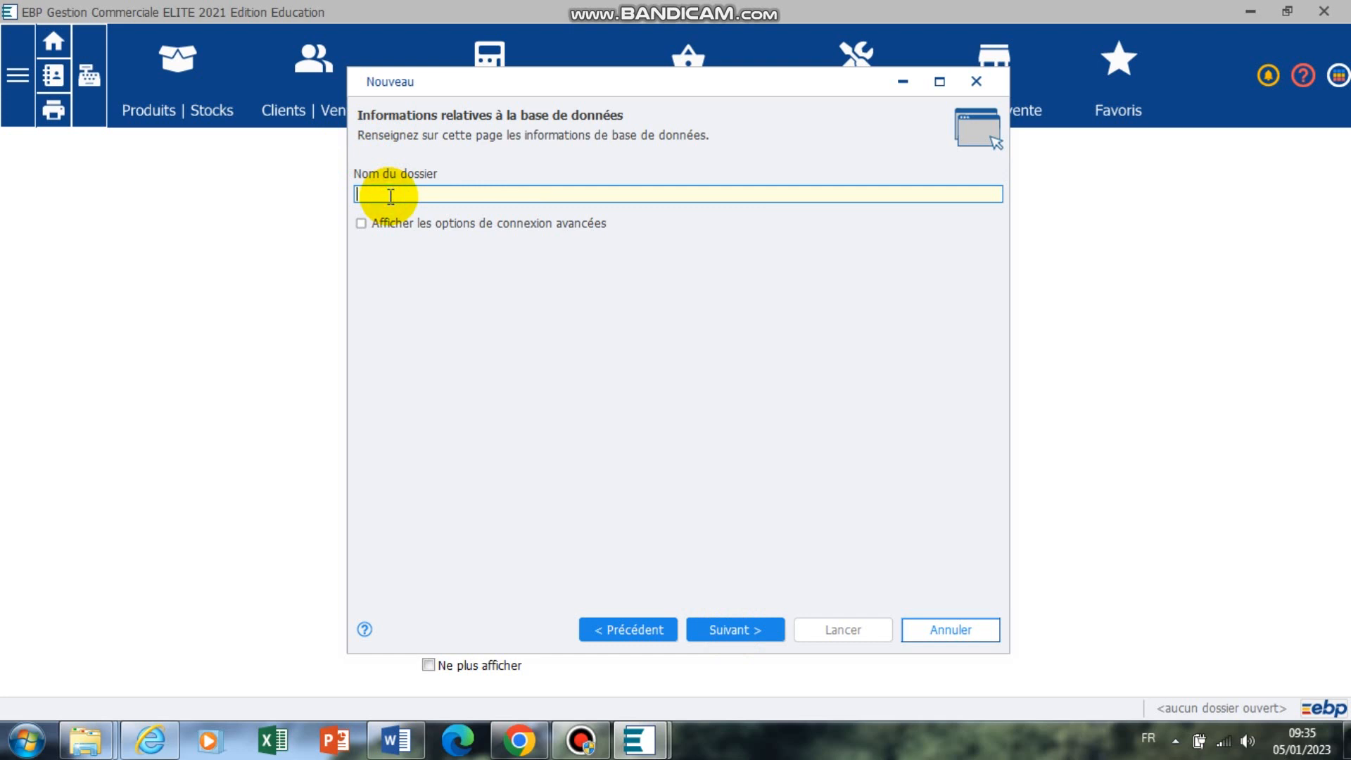
type("MADA")
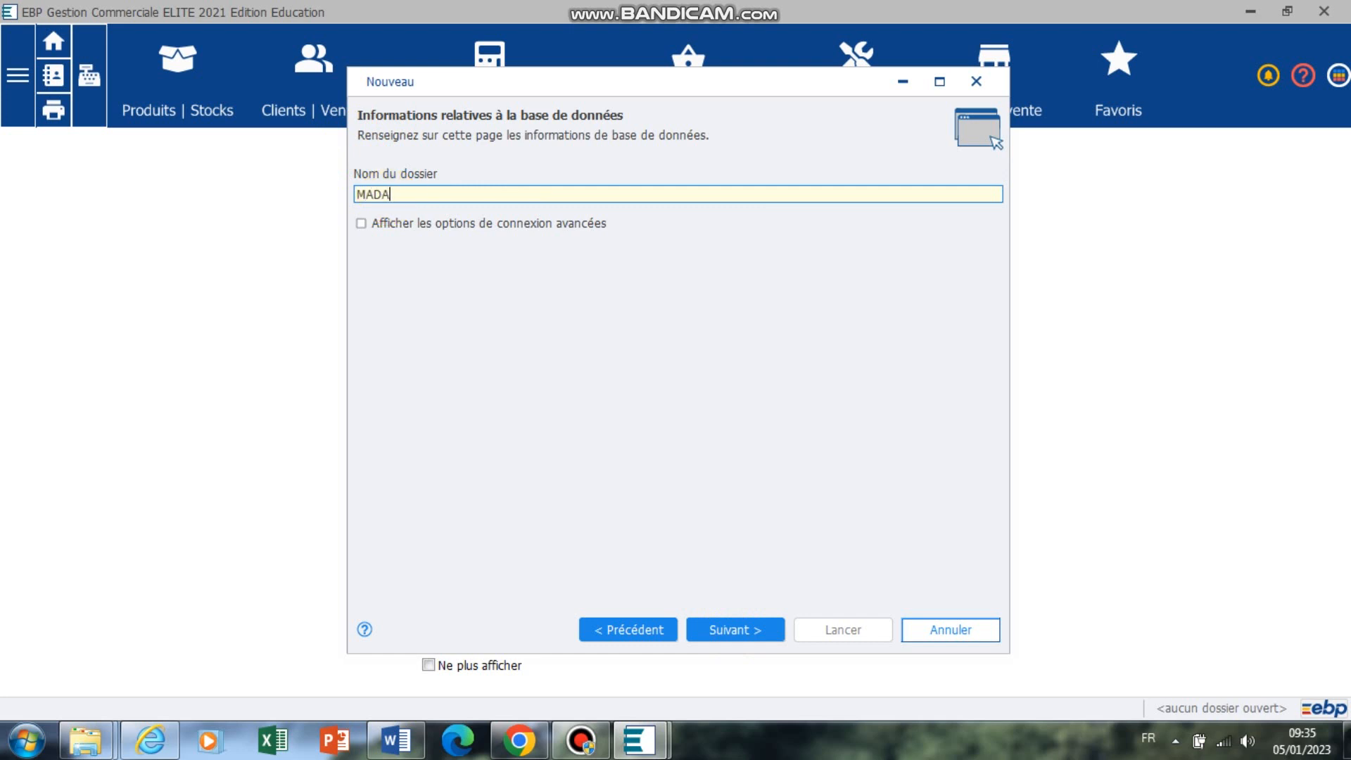
type("GASCAR")
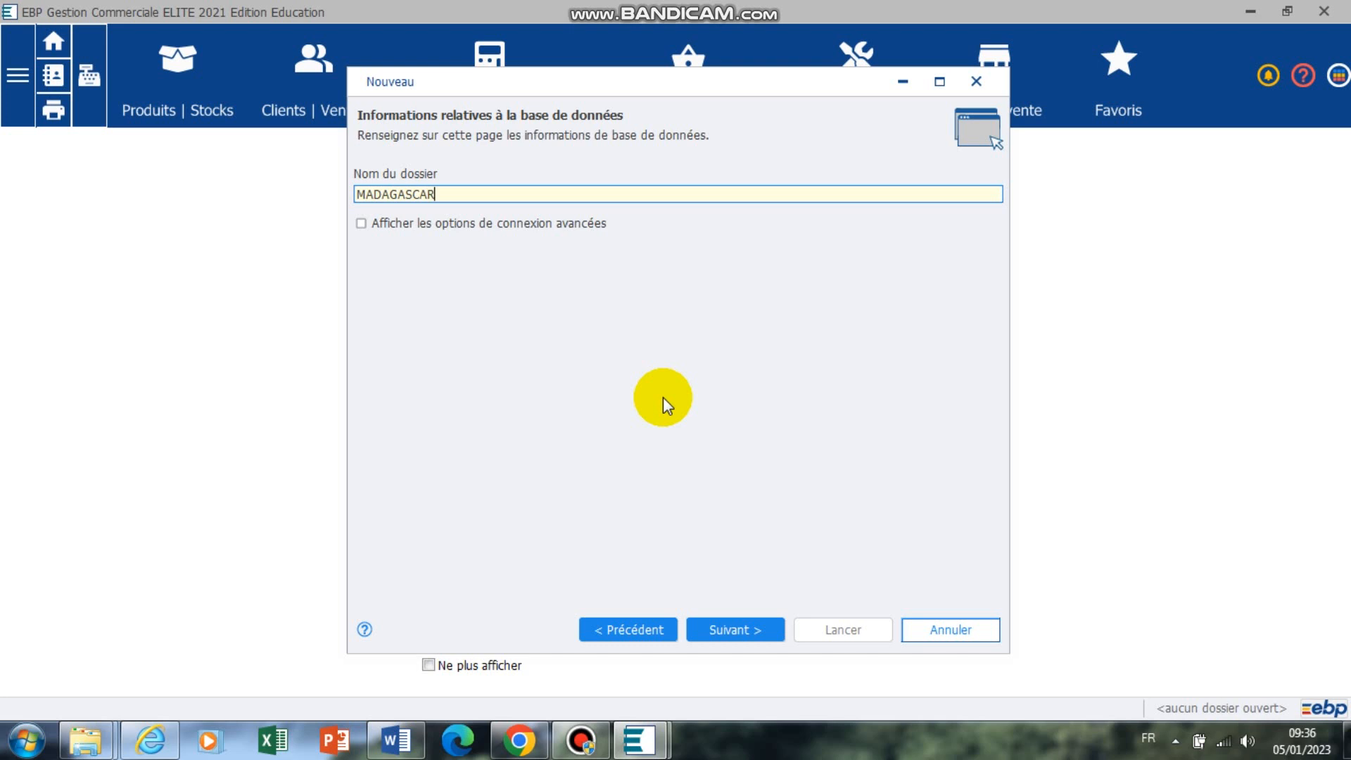
left_click(728, 630)
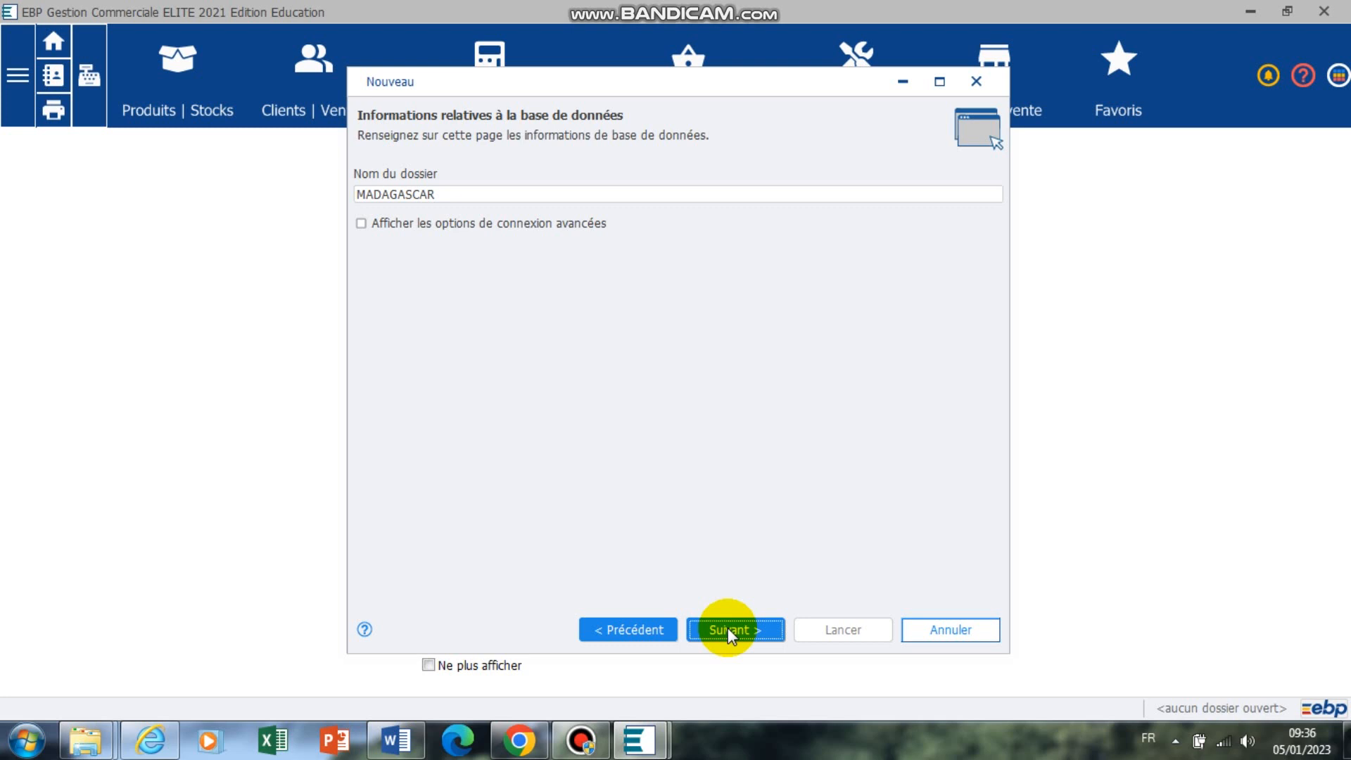
left_click(728, 628)
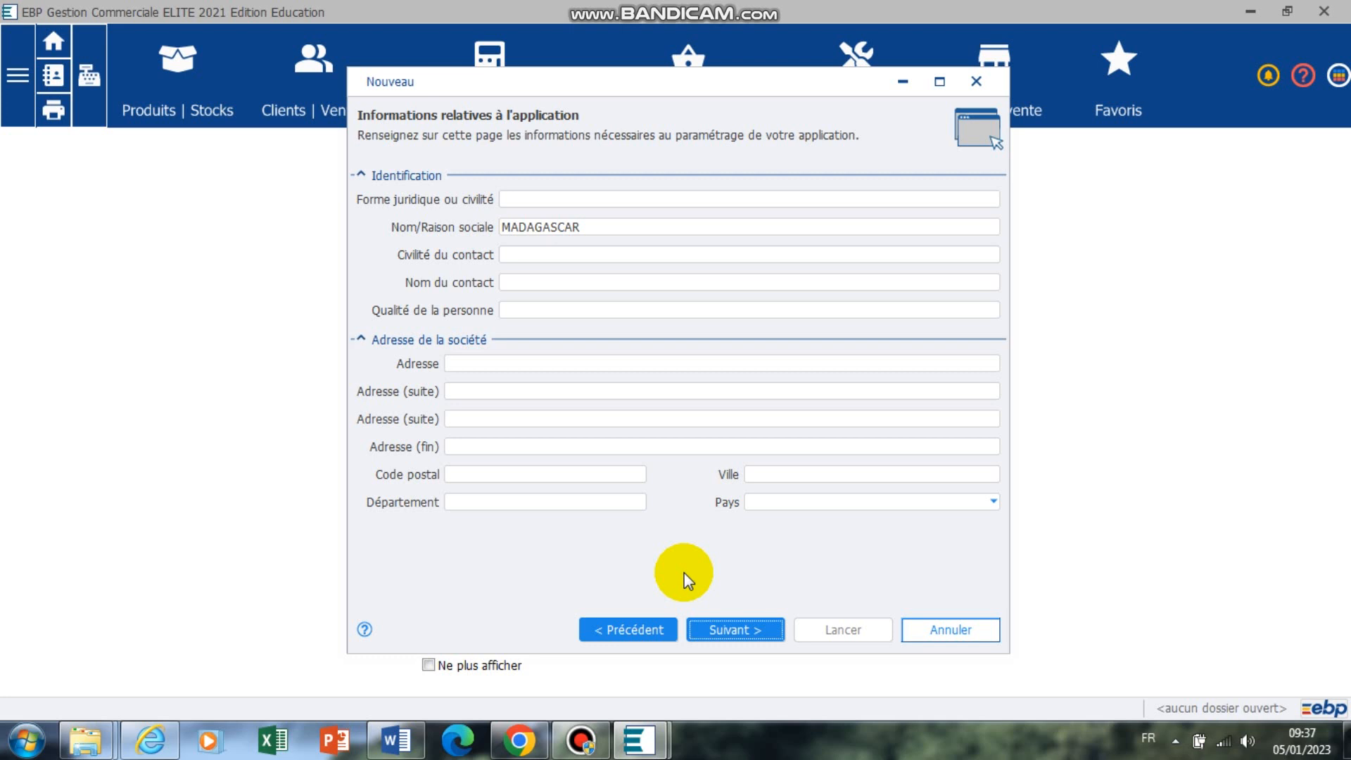
left_click(573, 747)
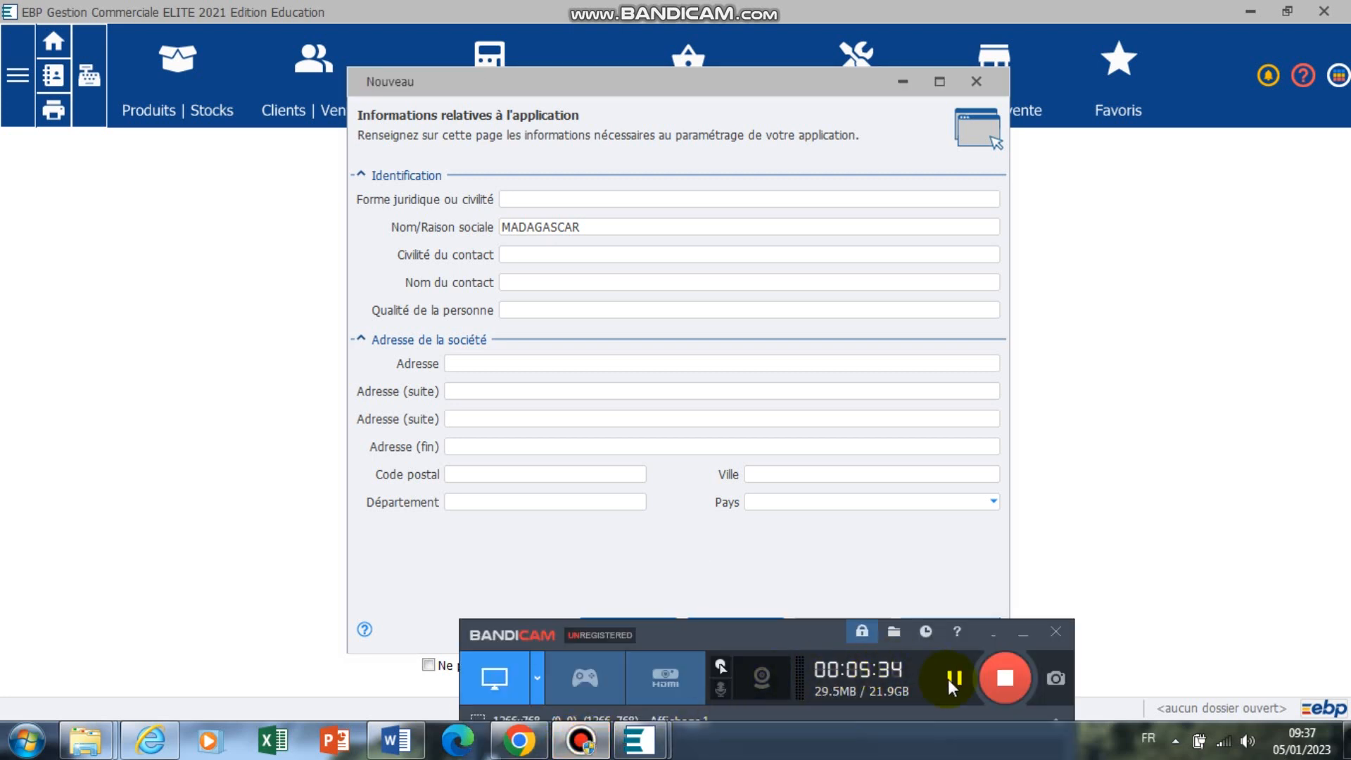
left_click(952, 678)
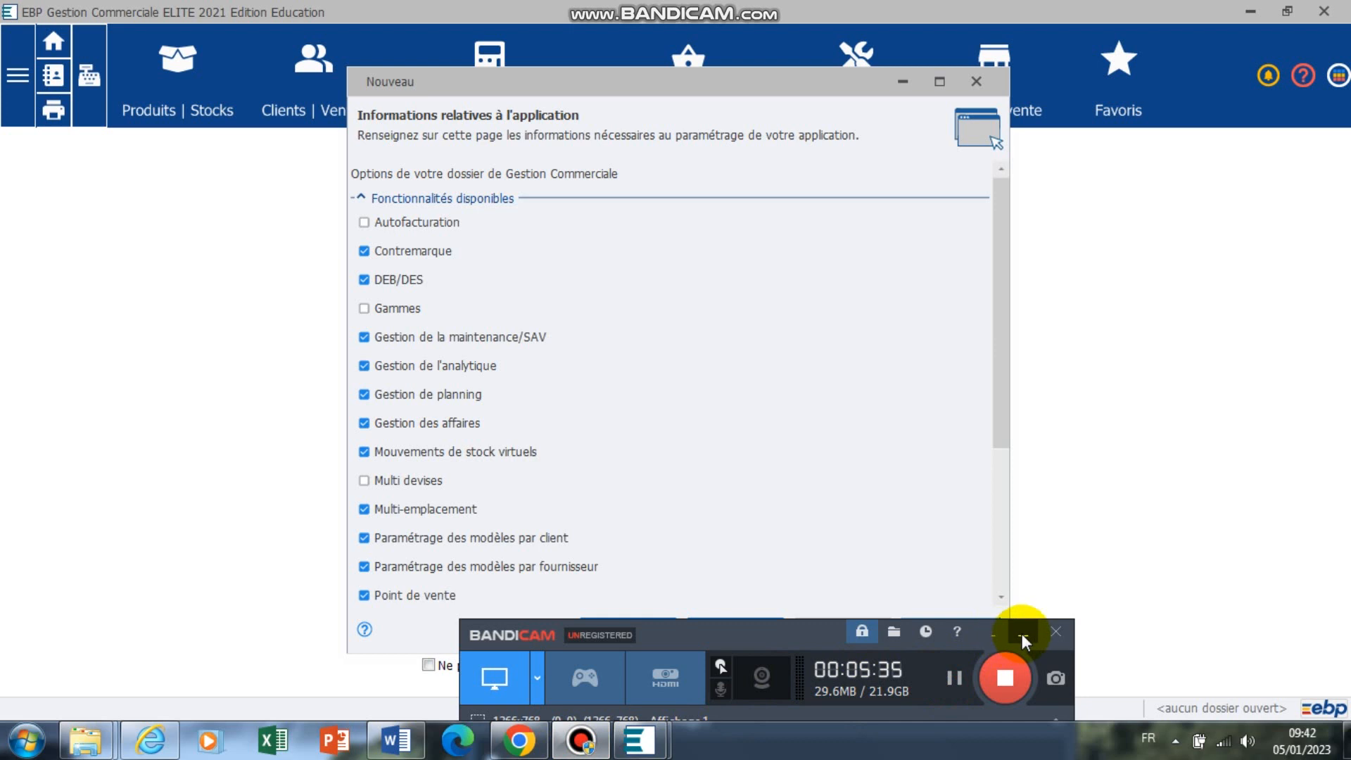
left_click(1022, 635)
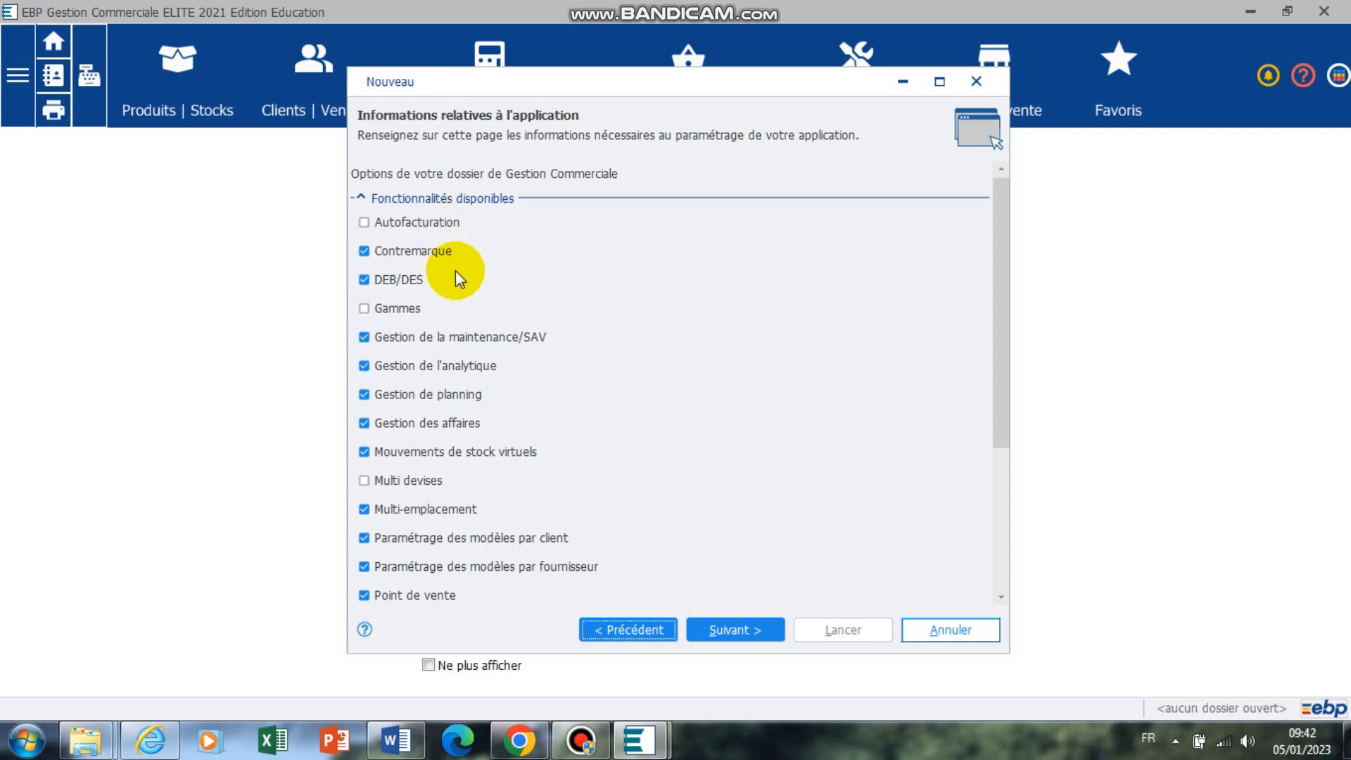
Accept the dossier's available features as preset and launch the creation of the MADAGASCAR dossier
left_click(725, 632)
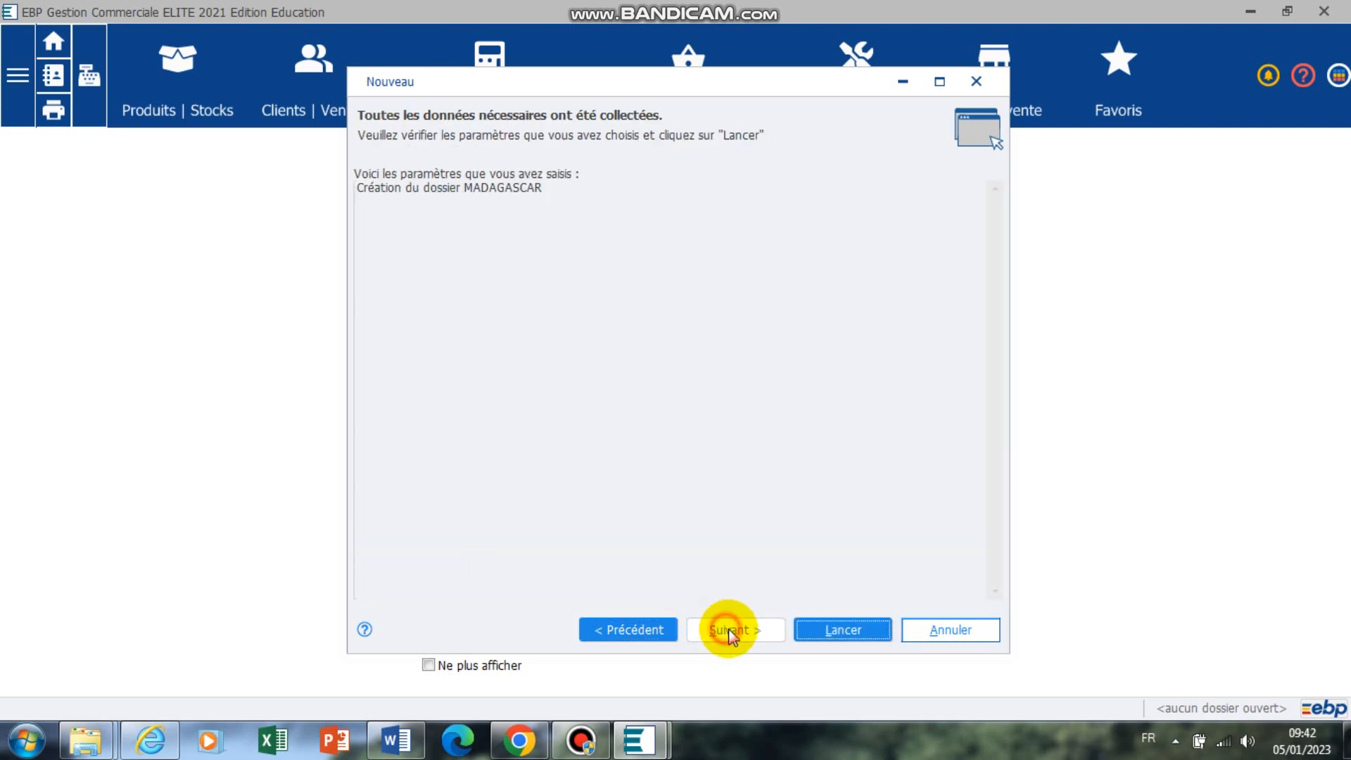
left_click(855, 631)
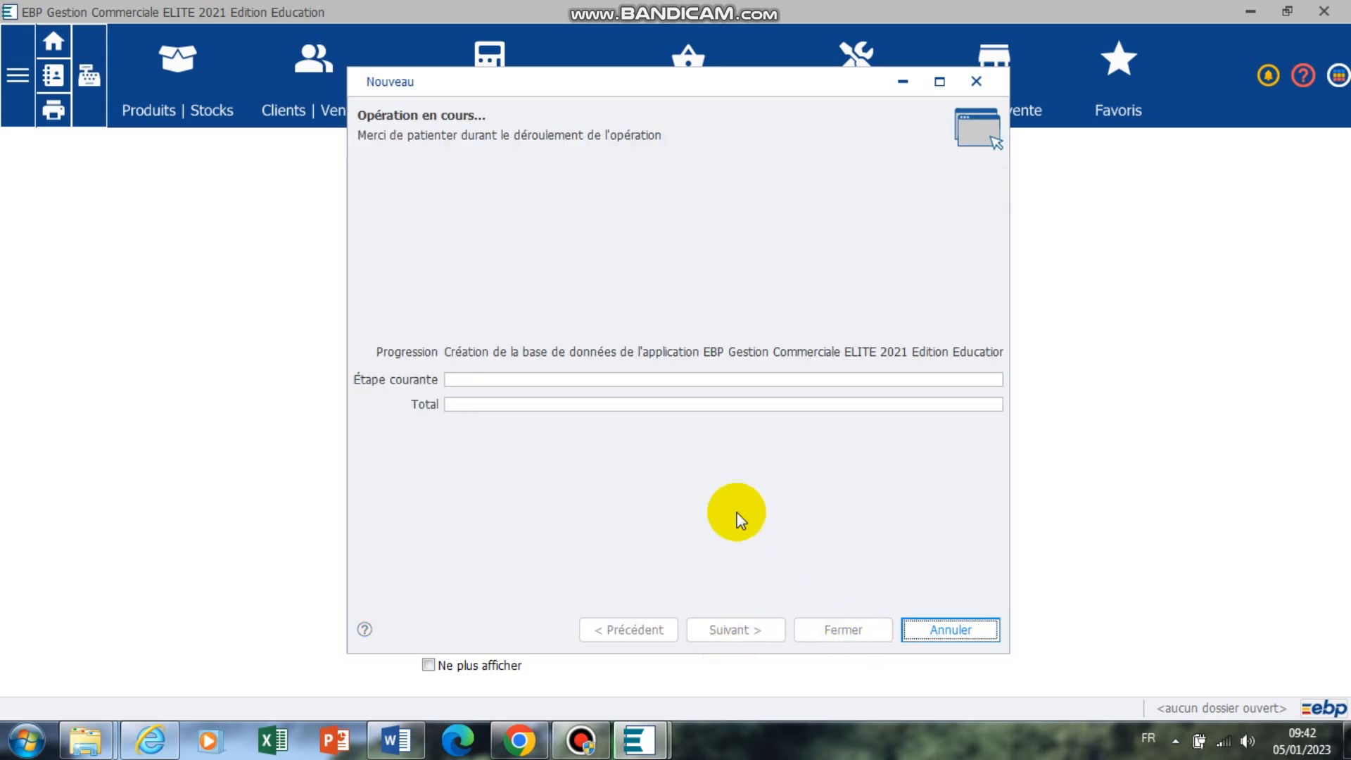
left_click(581, 739)
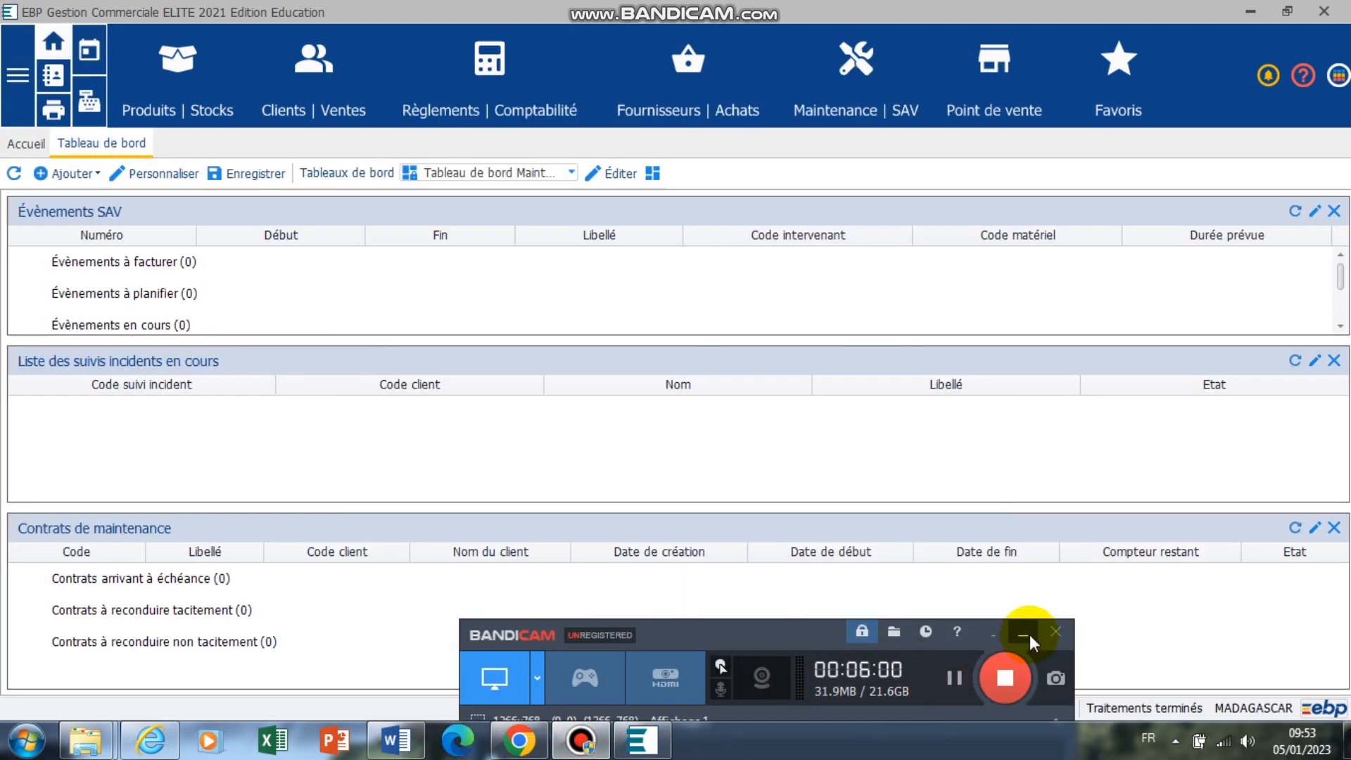
left_click(1024, 633)
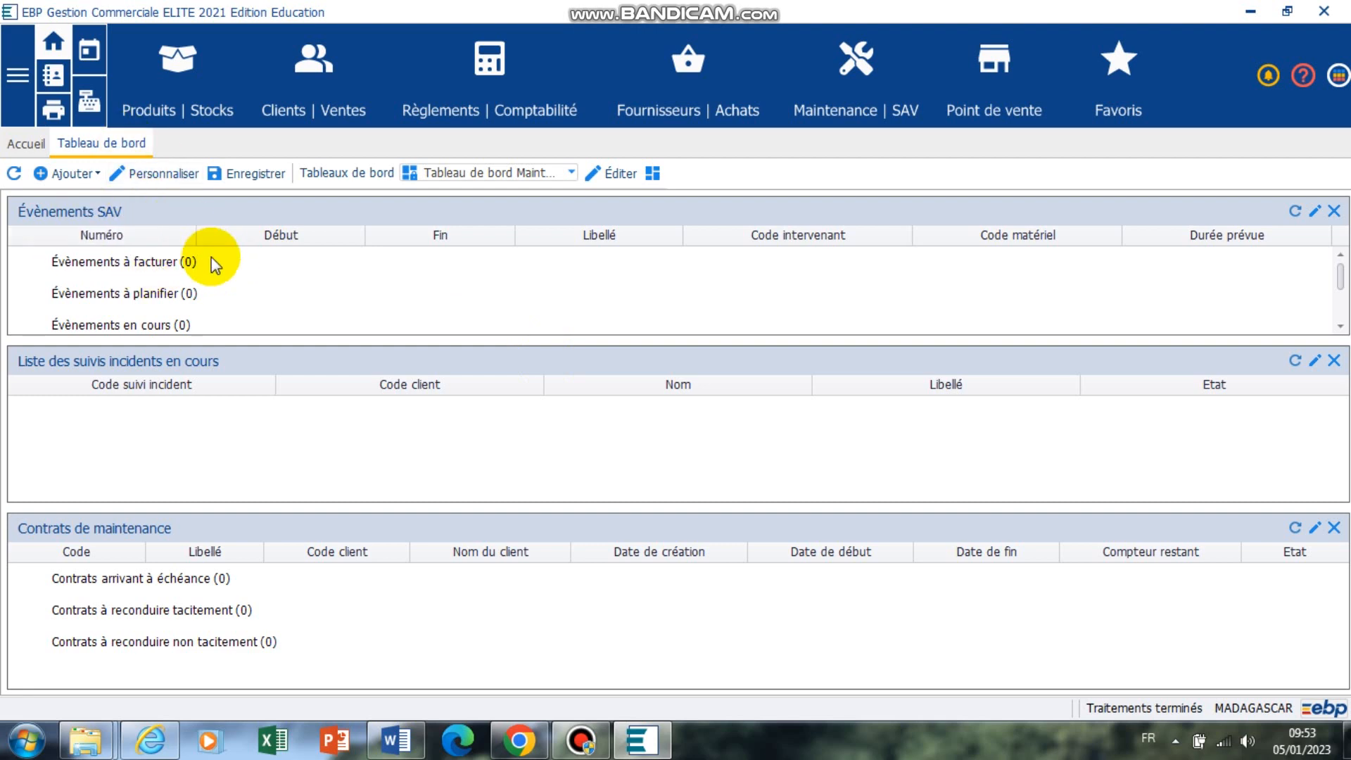
View the shortcuts on the Accueil page and return to the Tableau de bord
left_click(21, 142)
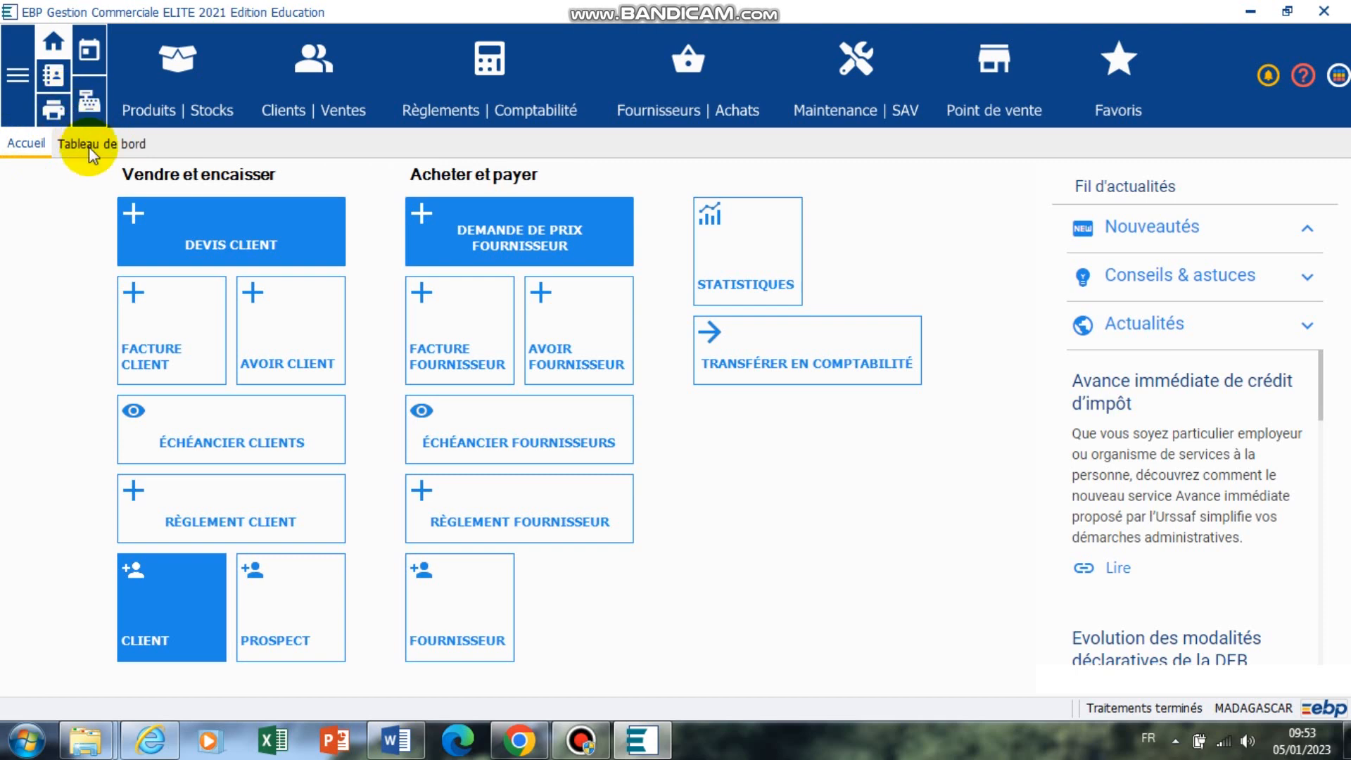
left_click(89, 146)
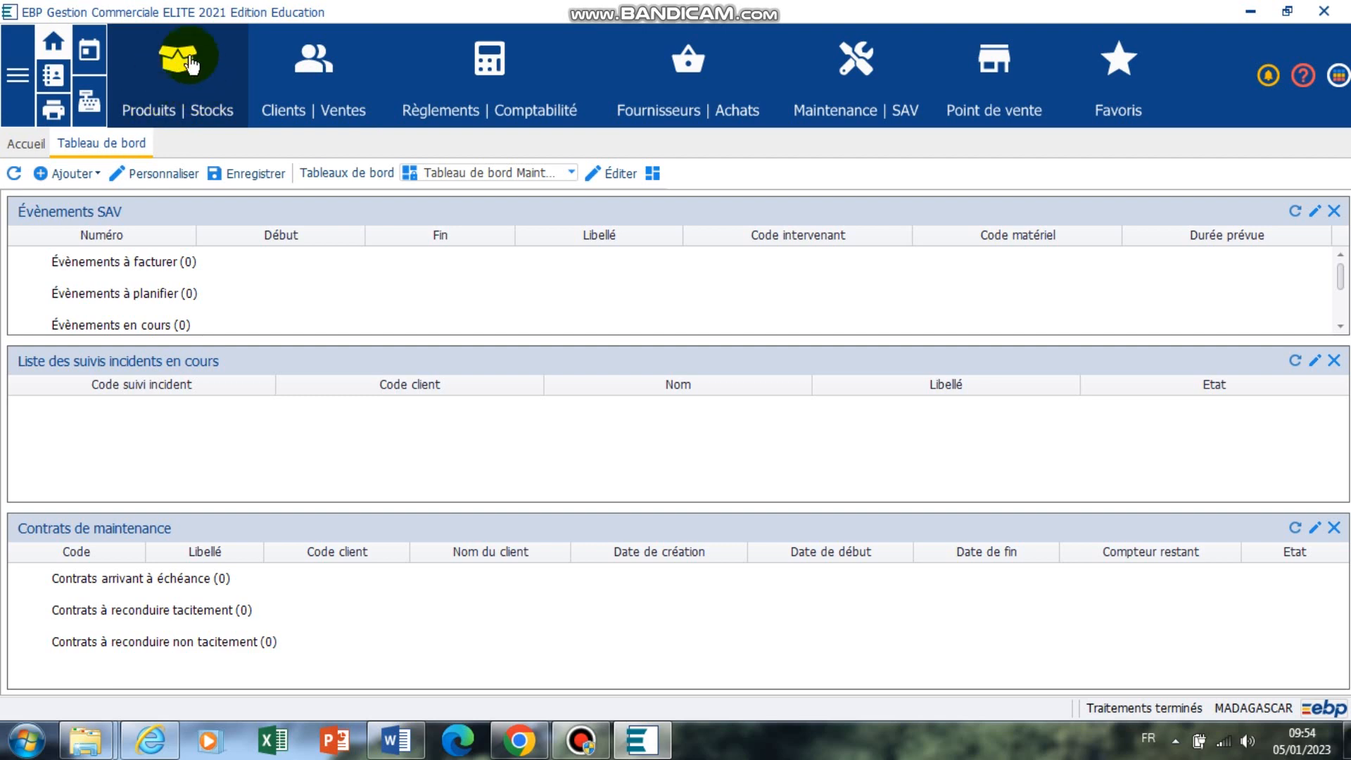
Examine the article list and the article types that can be added in Produits | Stocks, and open the Clients | Ventes section
left_click(182, 87)
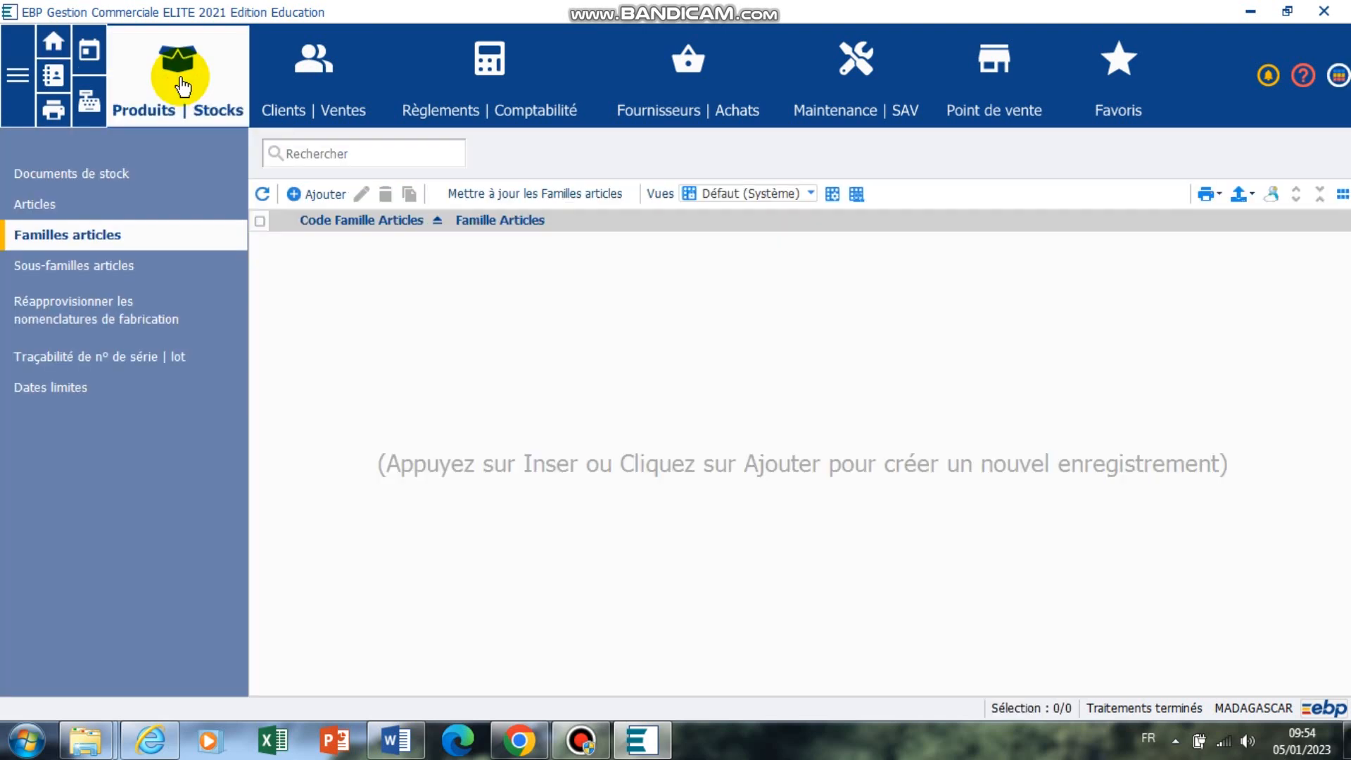
left_click(42, 209)
left_click(54, 239)
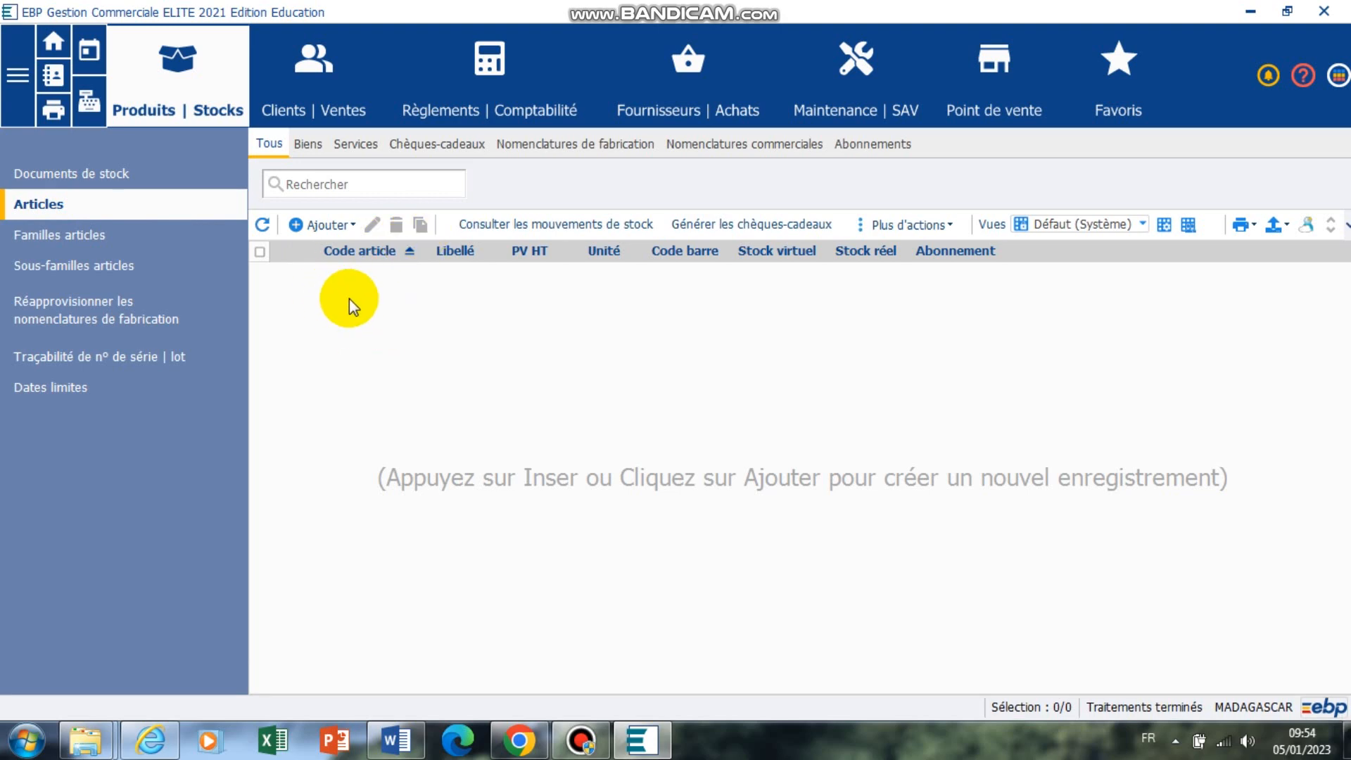
left_click(351, 225)
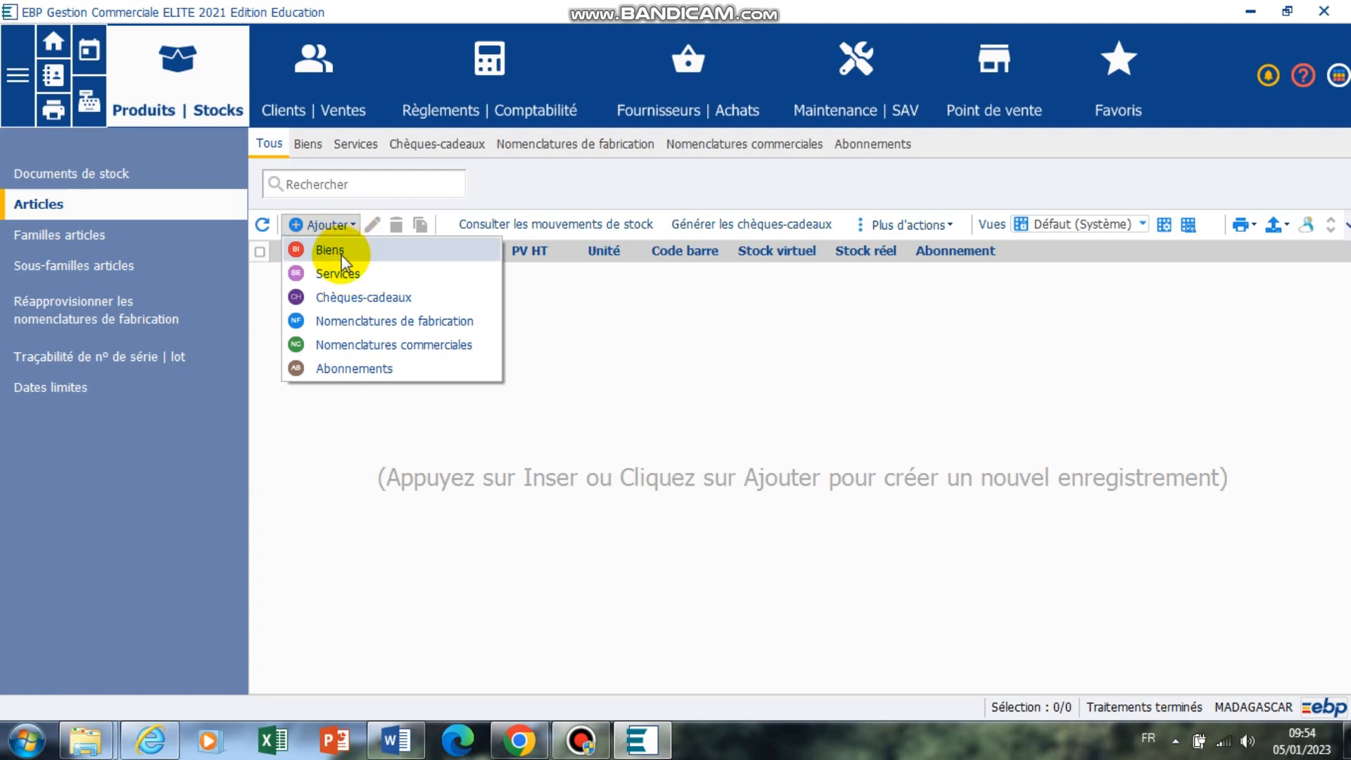
left_click(332, 456)
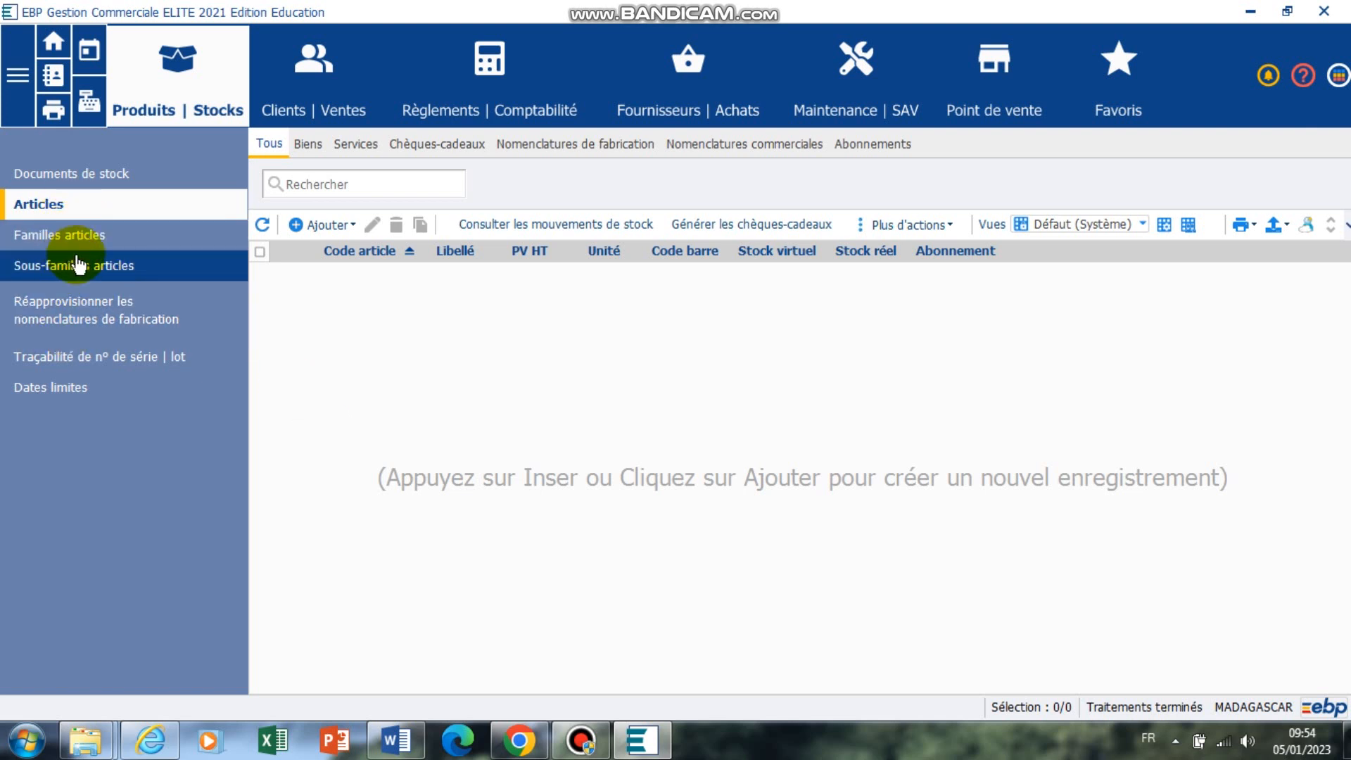
left_click(316, 92)
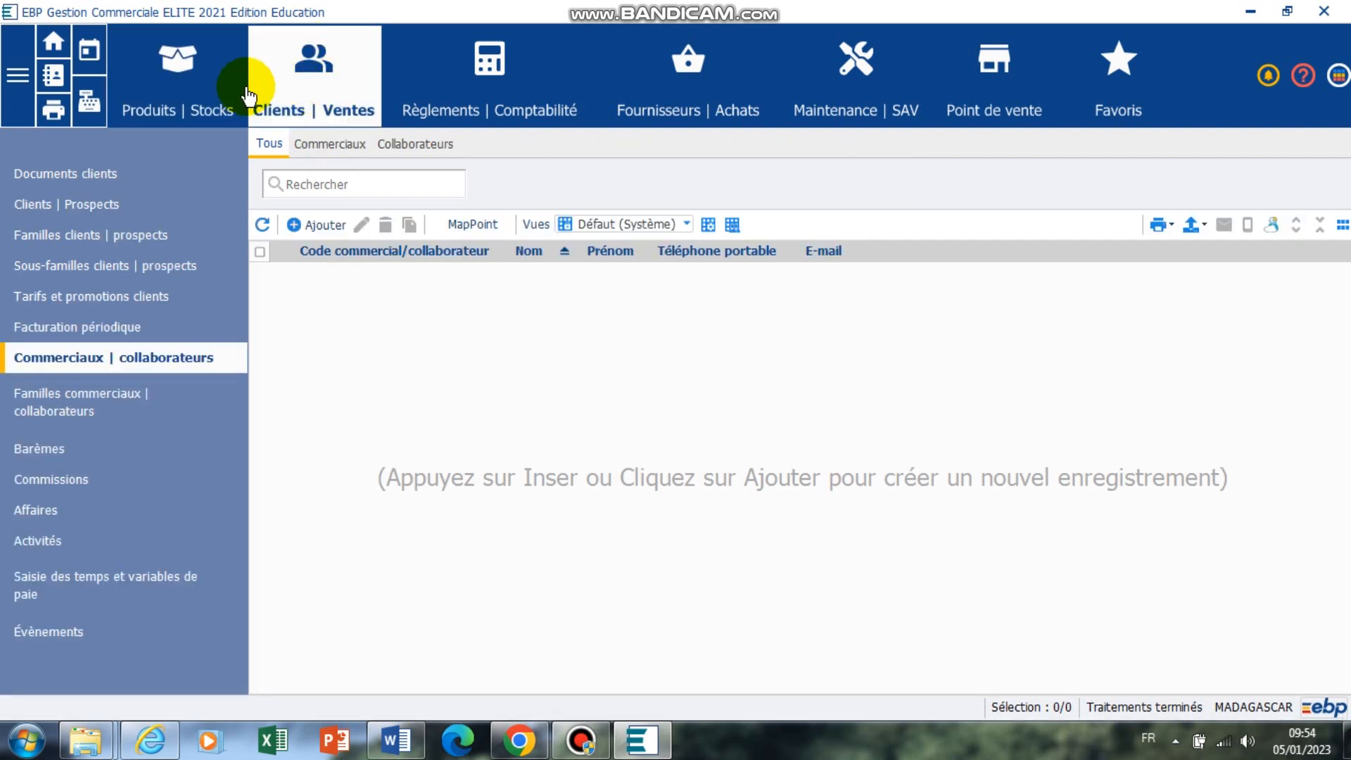
Examine the Documents clients lists for Devis, Commandes, Bons de livraison and Factures, and the customer document types that can be added
left_click(71, 178)
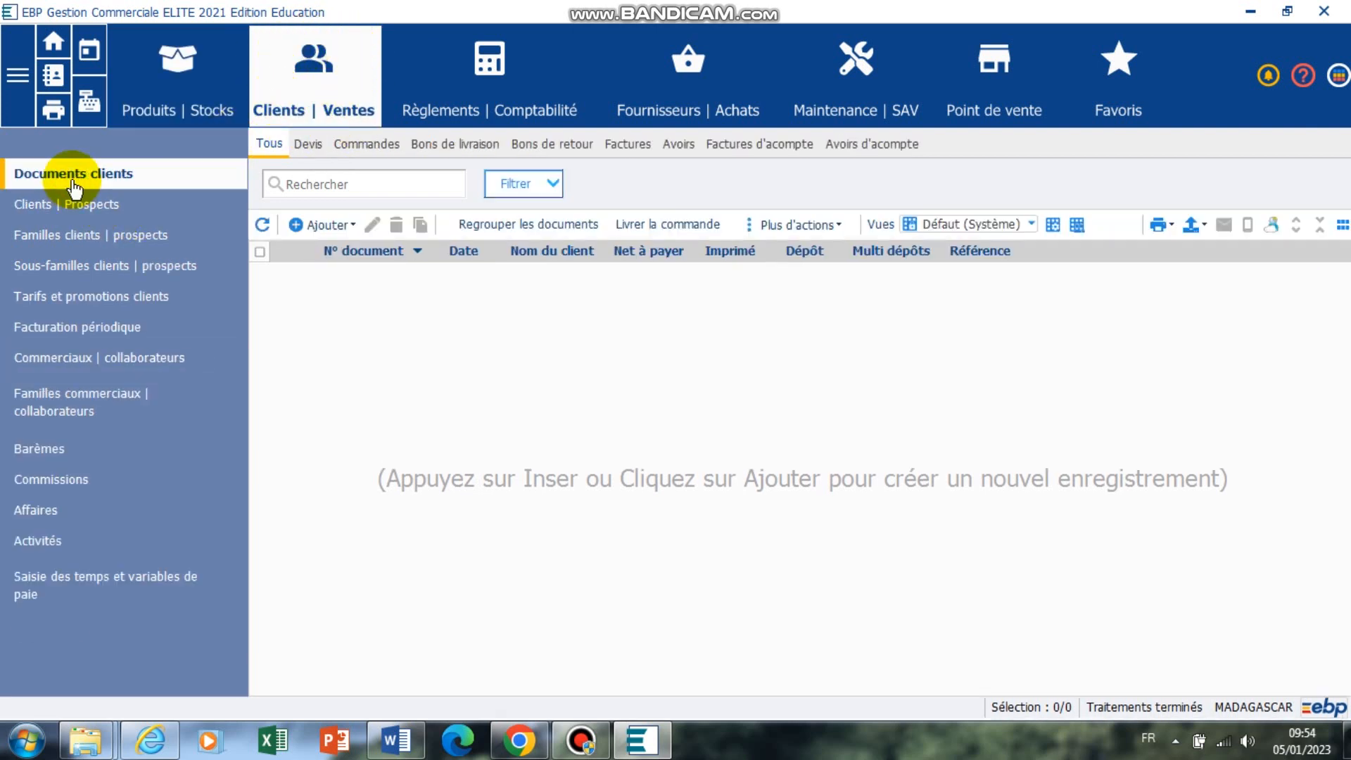
left_click(310, 144)
left_click(359, 145)
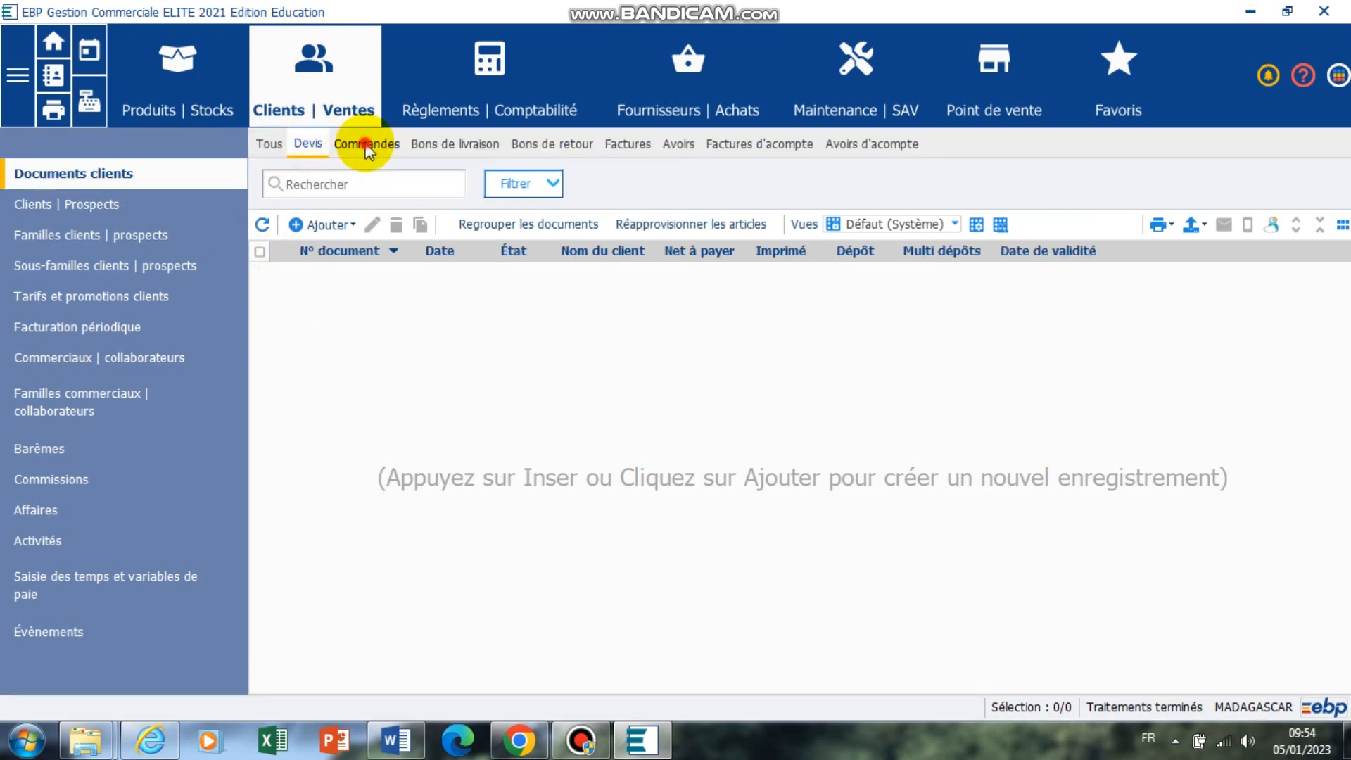
left_click(455, 145)
left_click(626, 142)
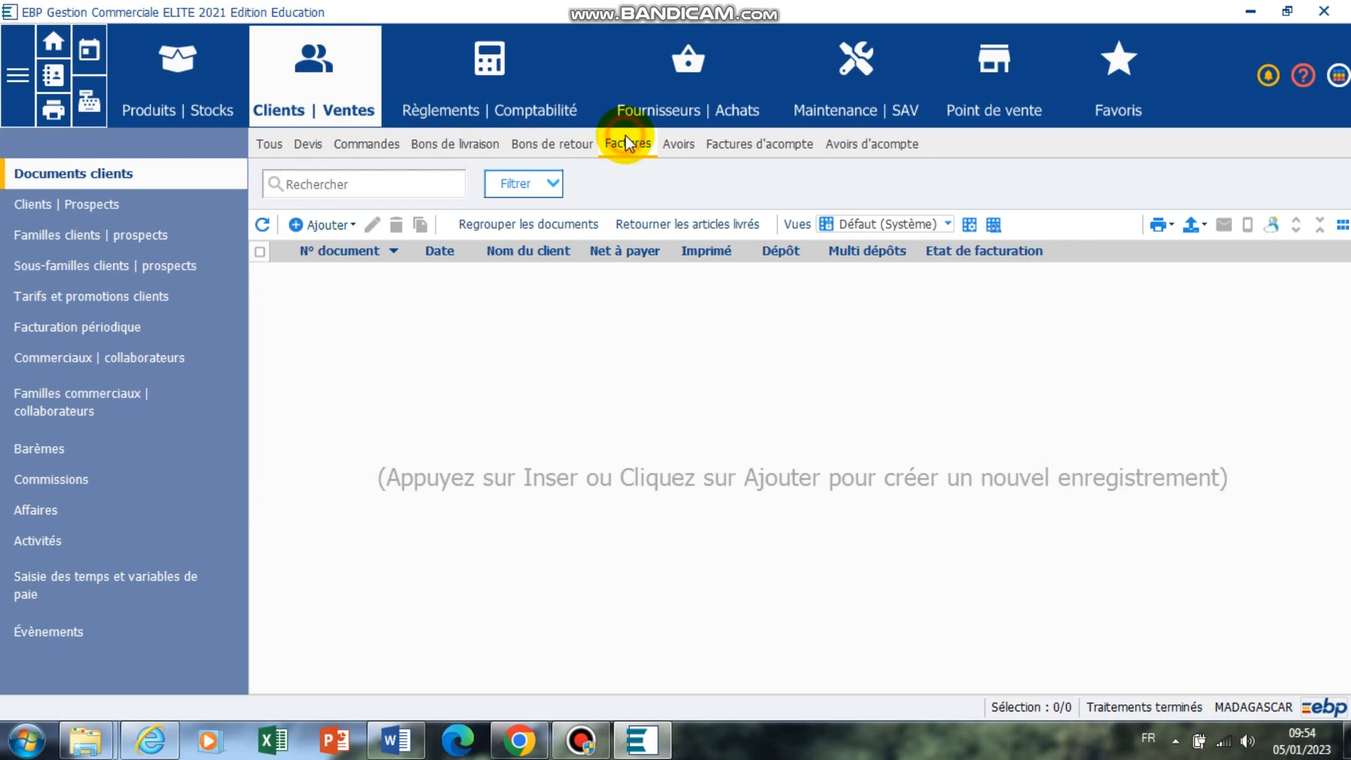
left_click(345, 225)
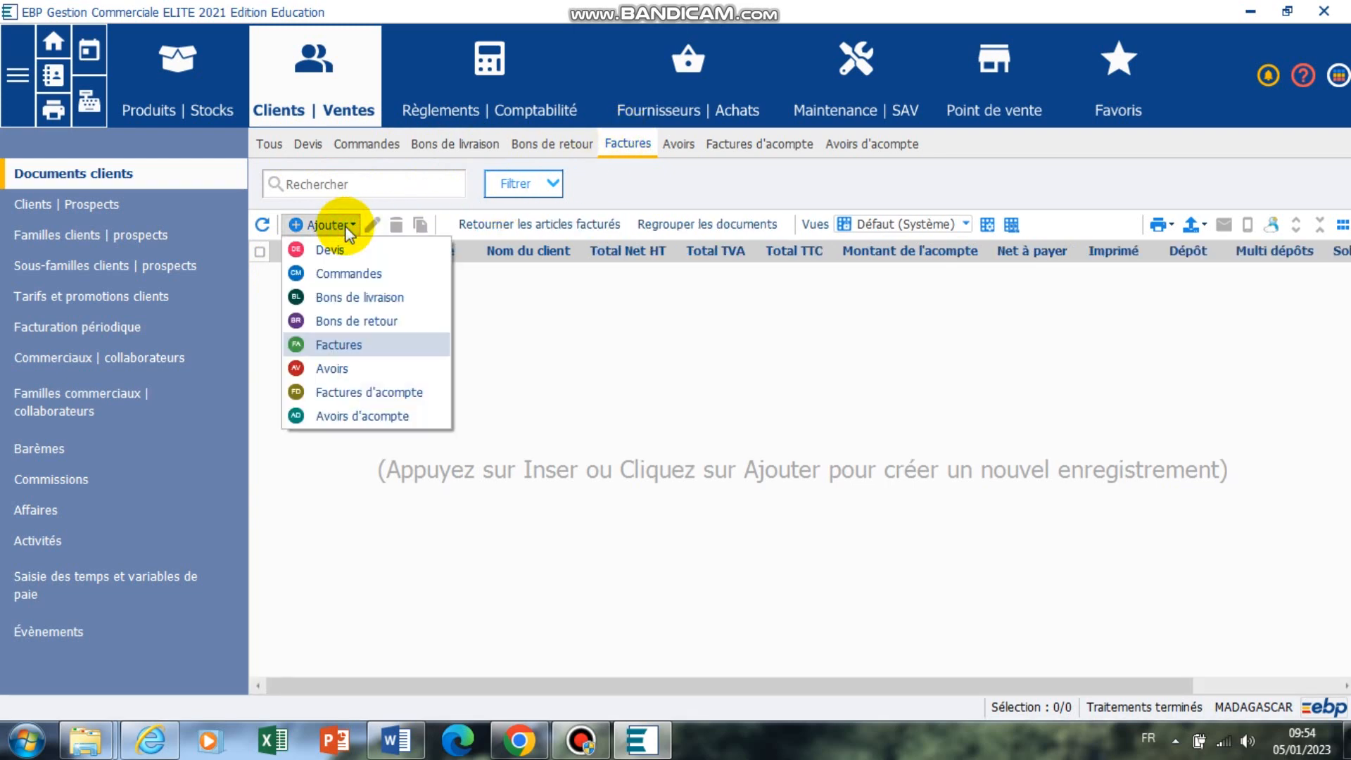
left_click(568, 342)
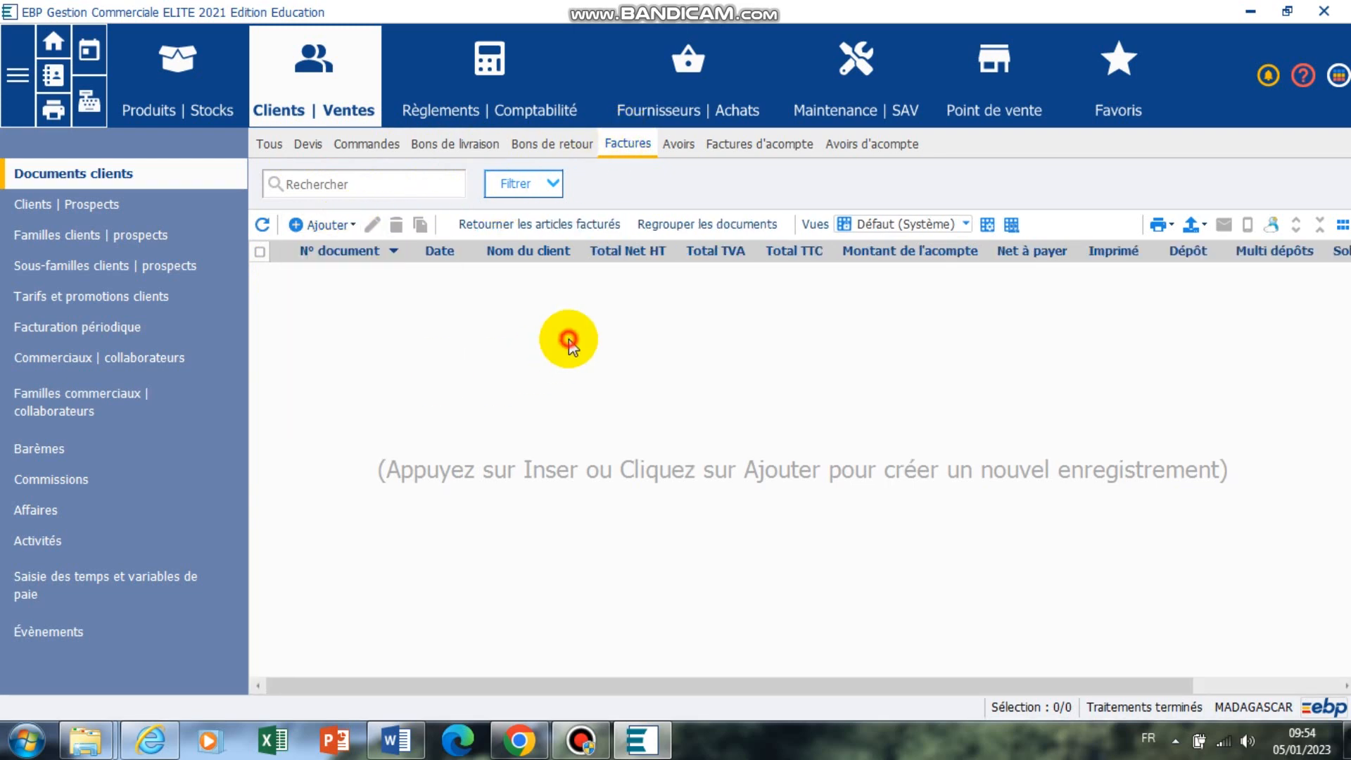
View the Clients | Prospects list and its addable record types, plus the Familles clients | prospects and Tarifs et promotions clients lists
left_click(92, 208)
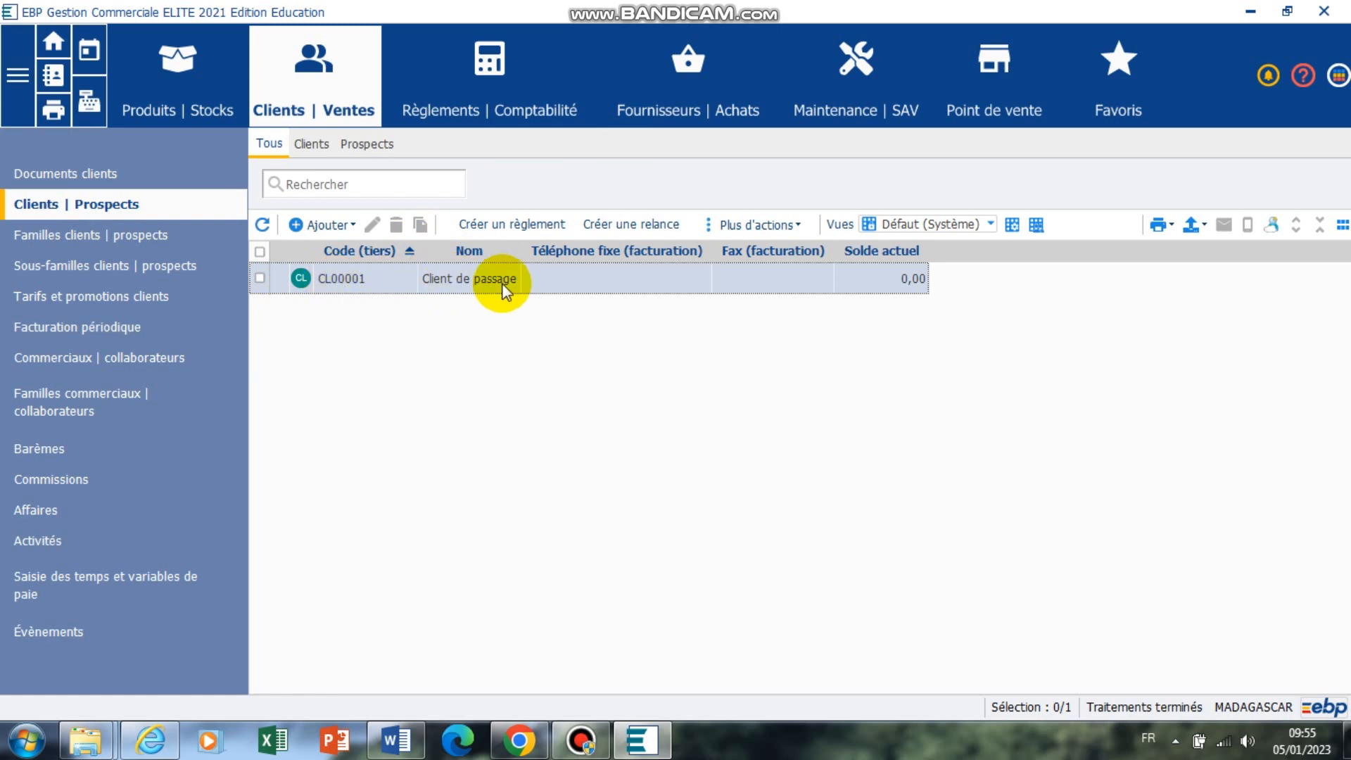
left_click(352, 224)
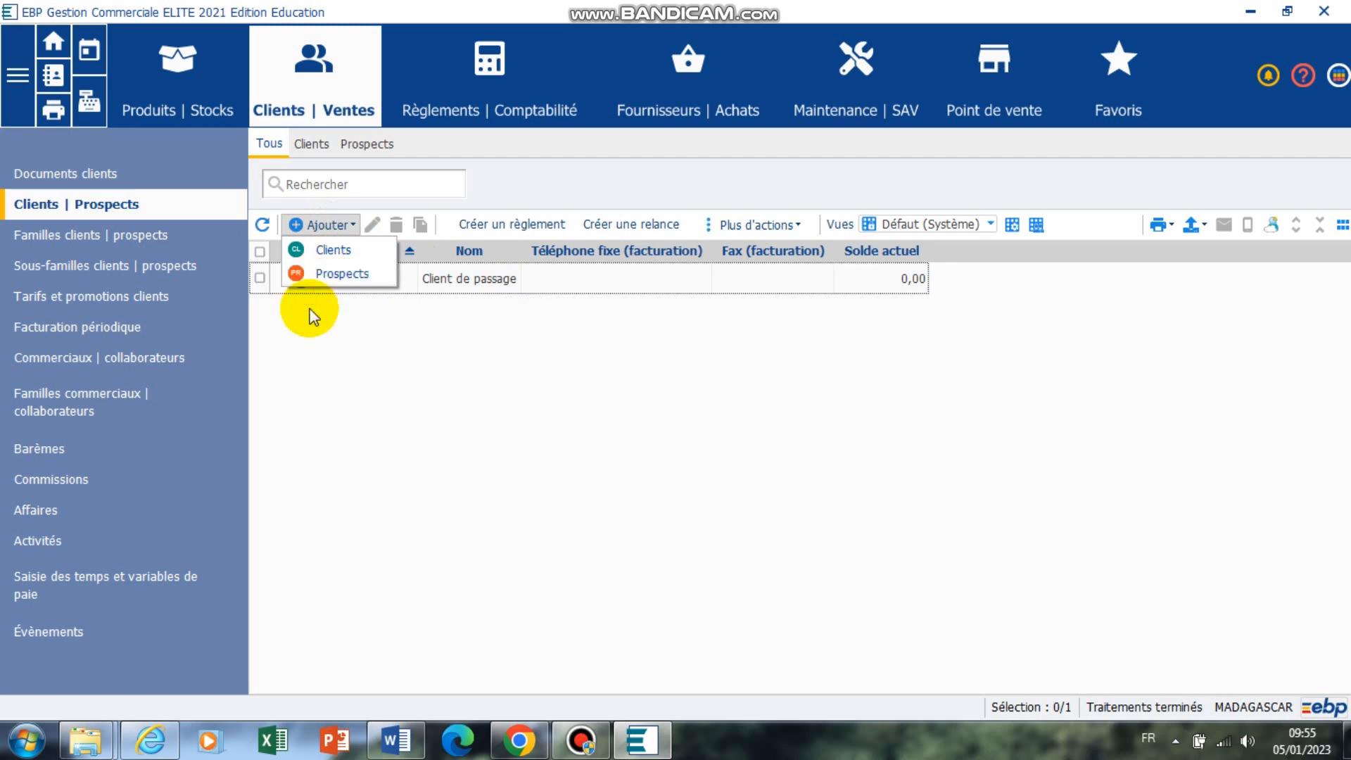
left_click(355, 371)
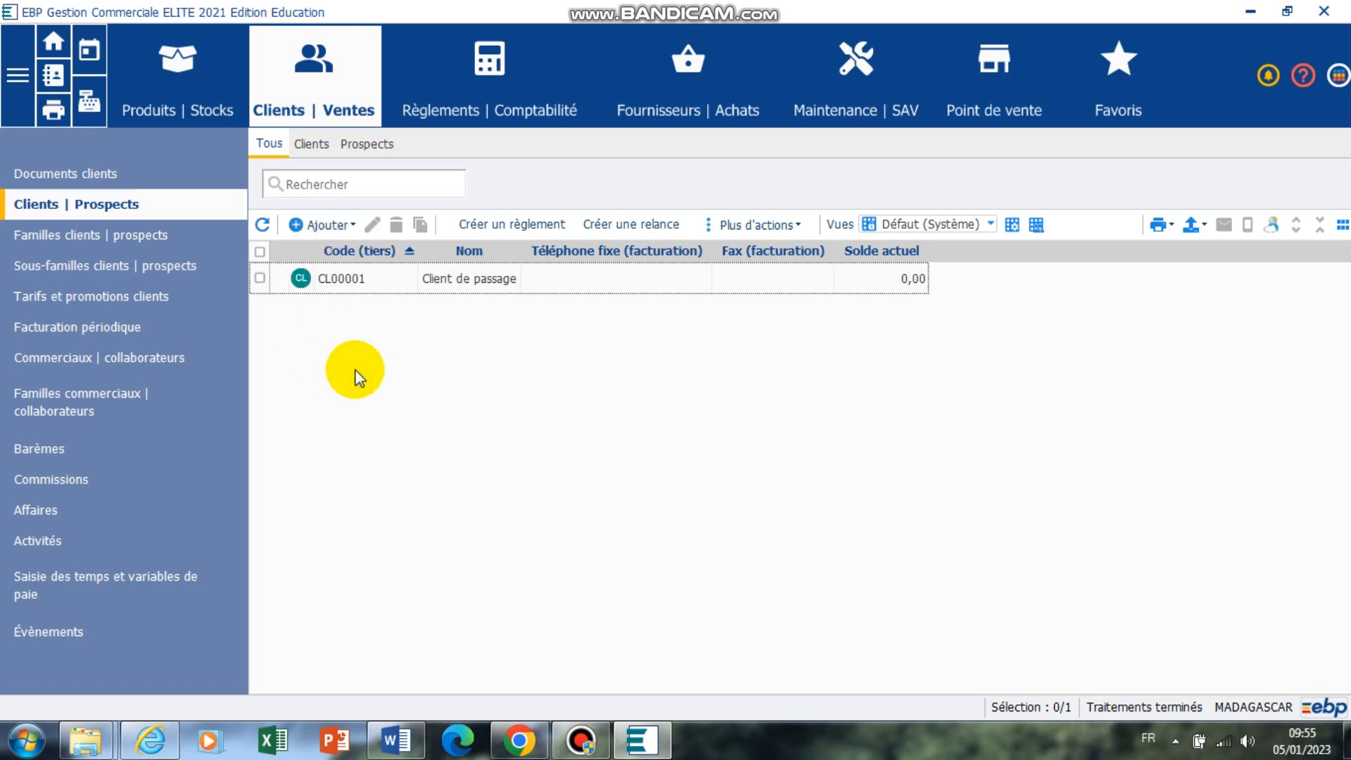
left_click(90, 239)
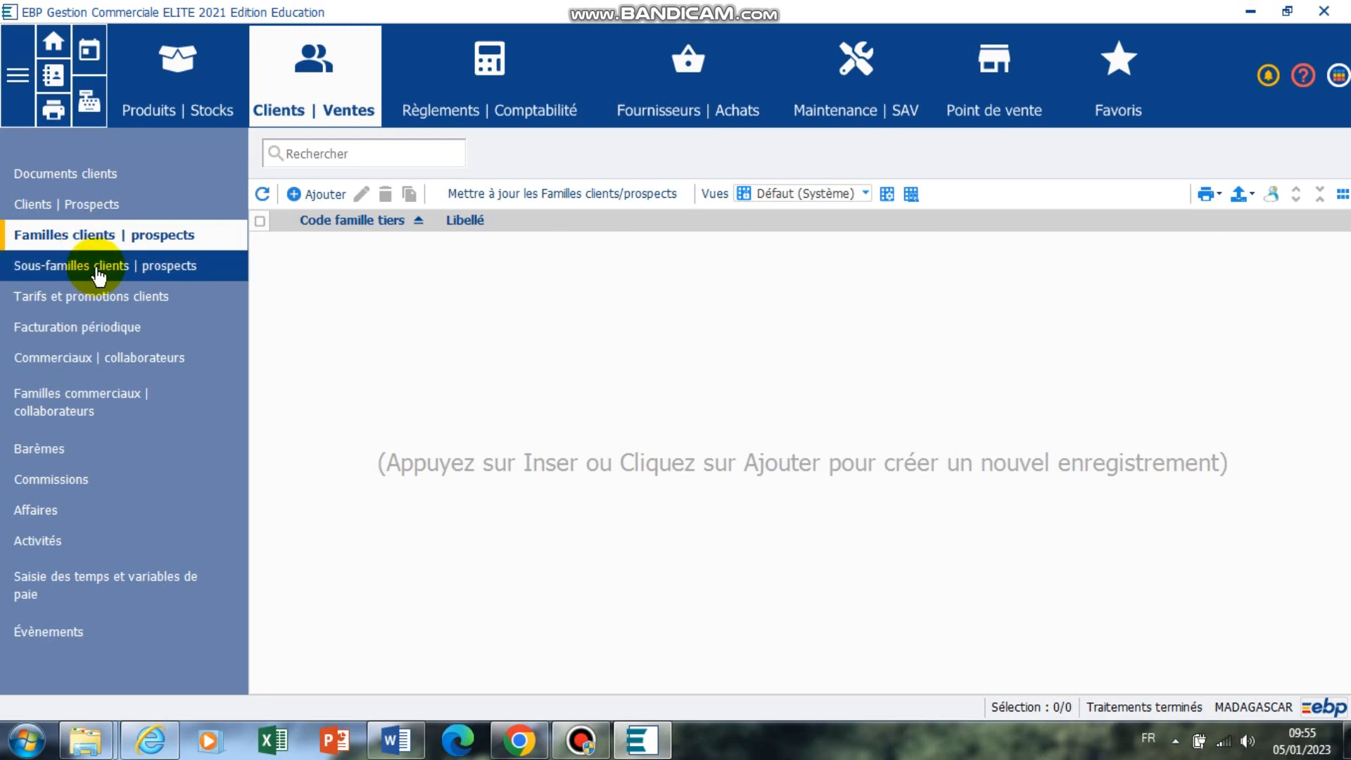
left_click(97, 303)
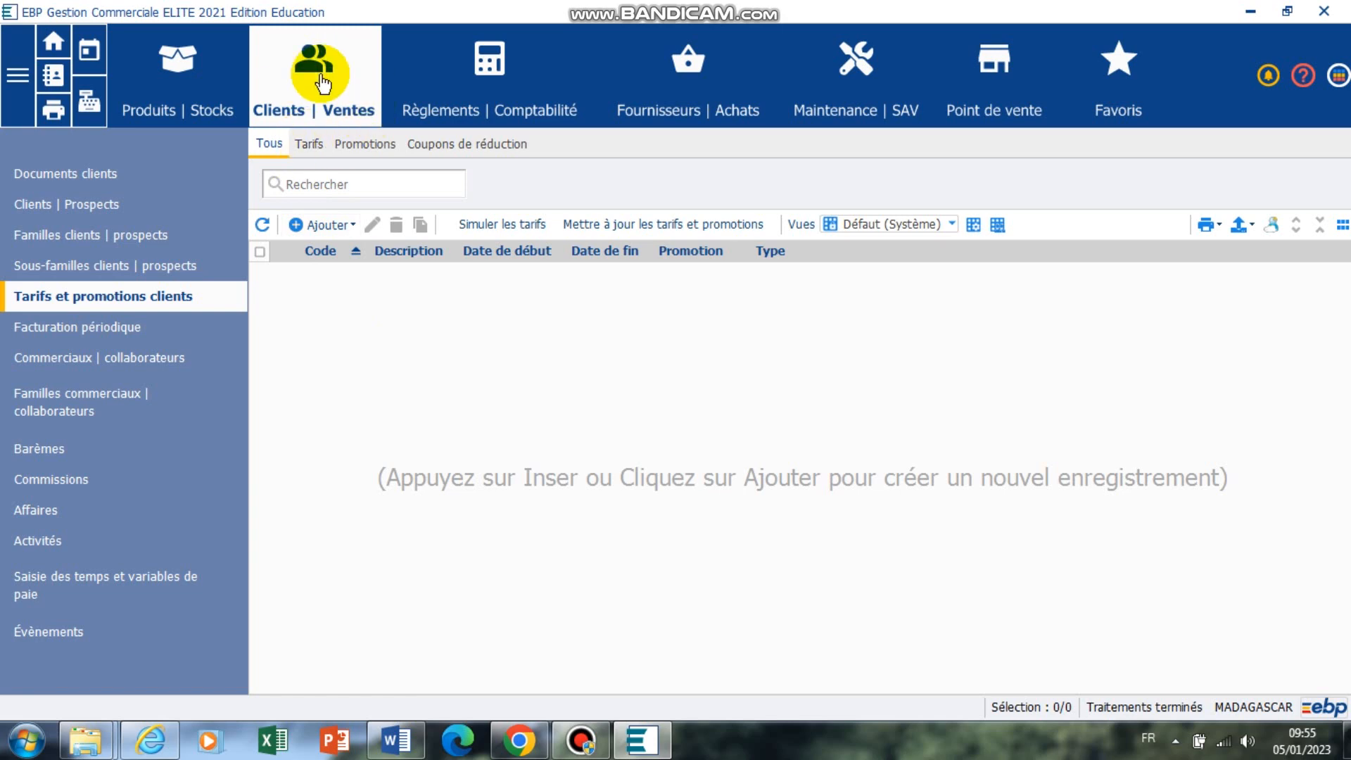
View the supplier documents and Demandes de prix, look at Règlements | Comptabilité, and return to Produits | Stocks
left_click(704, 69)
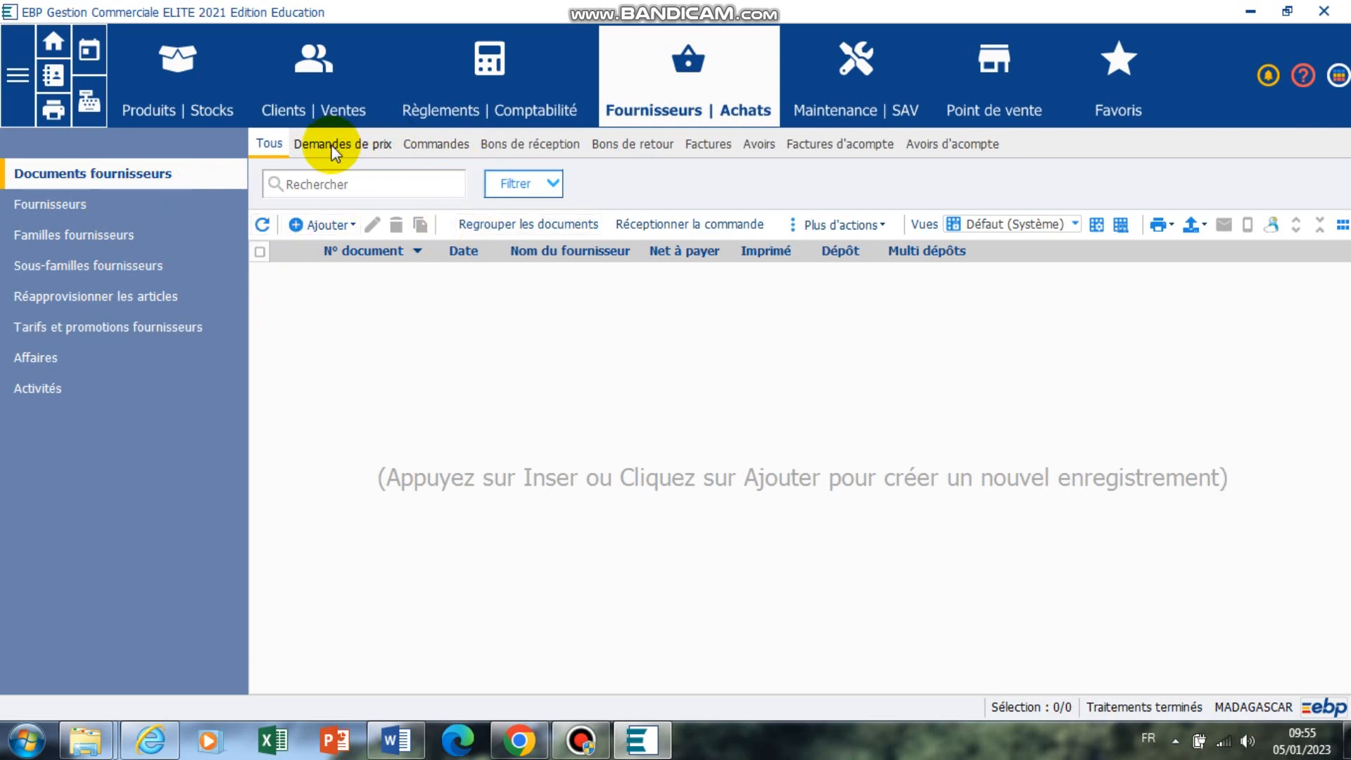
left_click(359, 145)
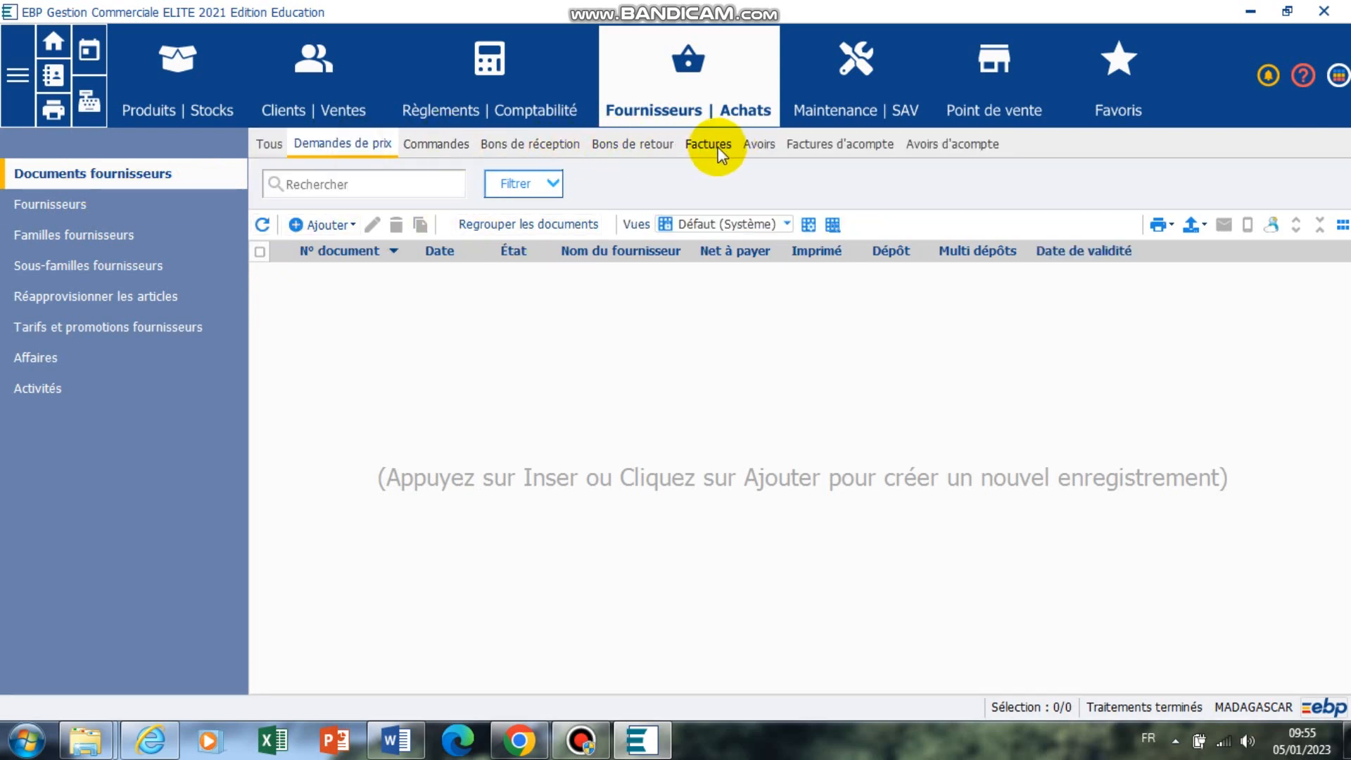
left_click(508, 78)
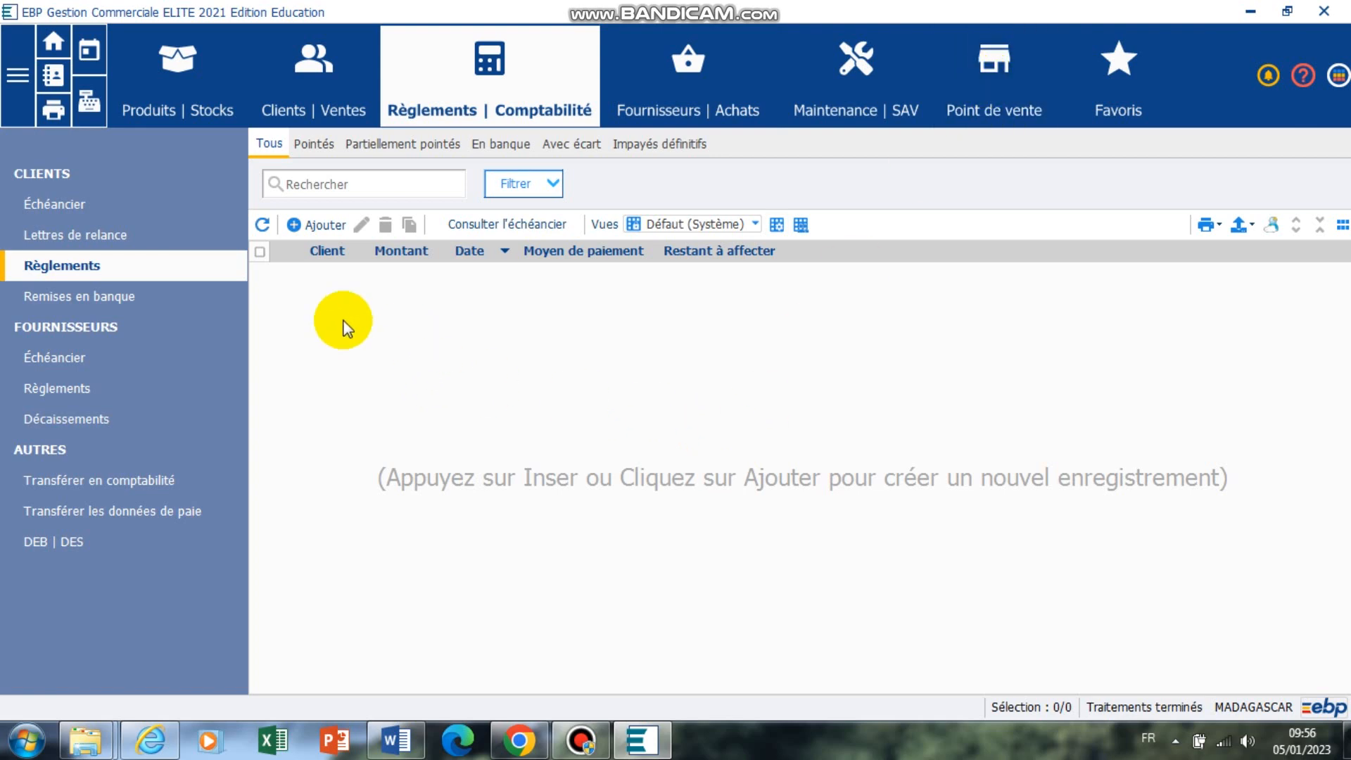
left_click(204, 88)
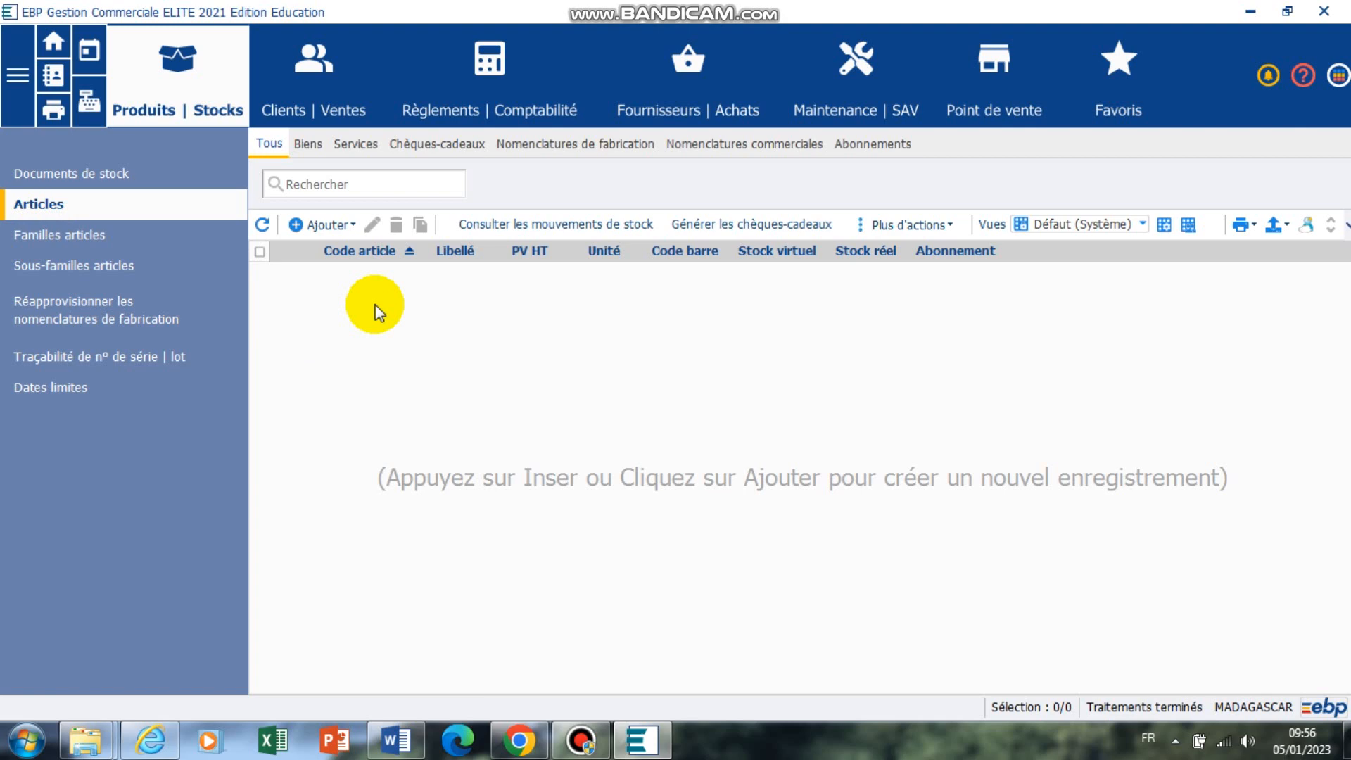
View the Mes tickets and Clients | Prospects lists of the Point de vente section, and return to Produits | Stocks
left_click(993, 83)
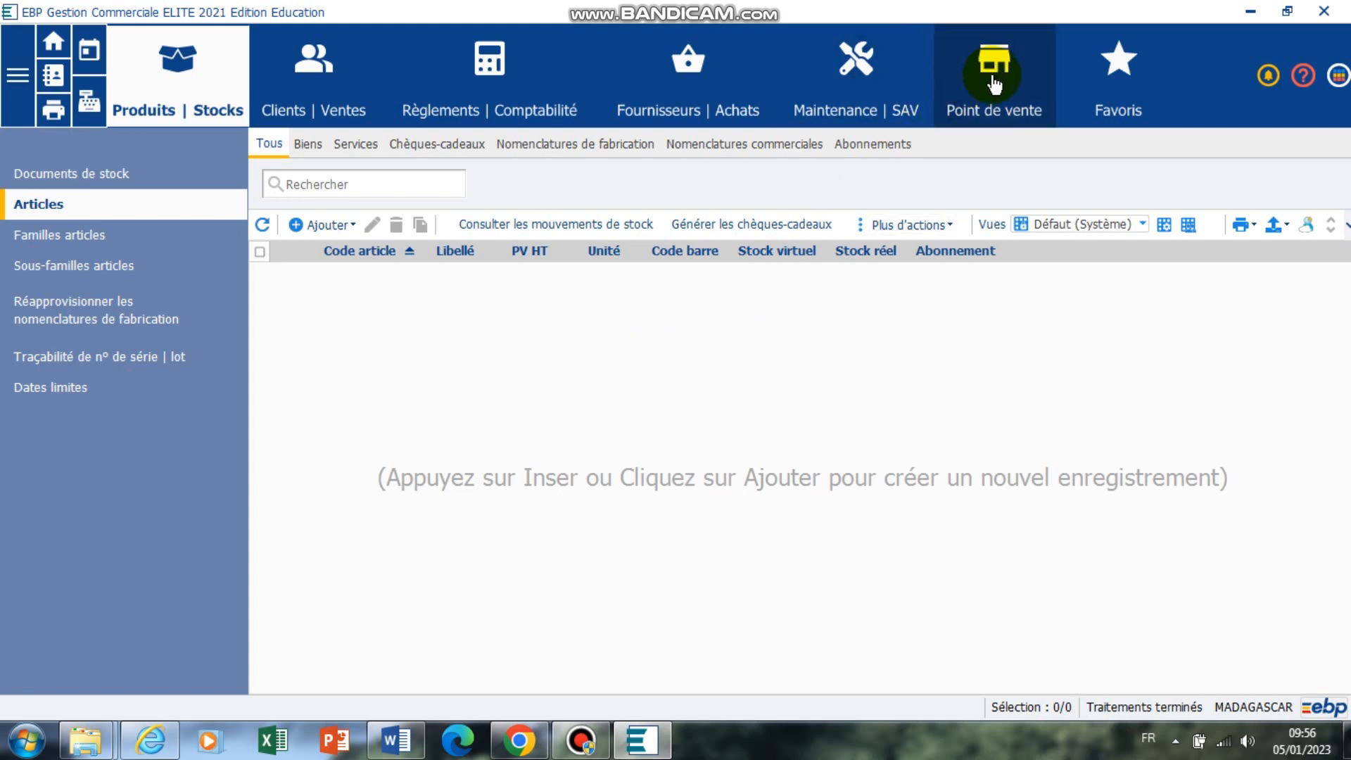
left_click(995, 85)
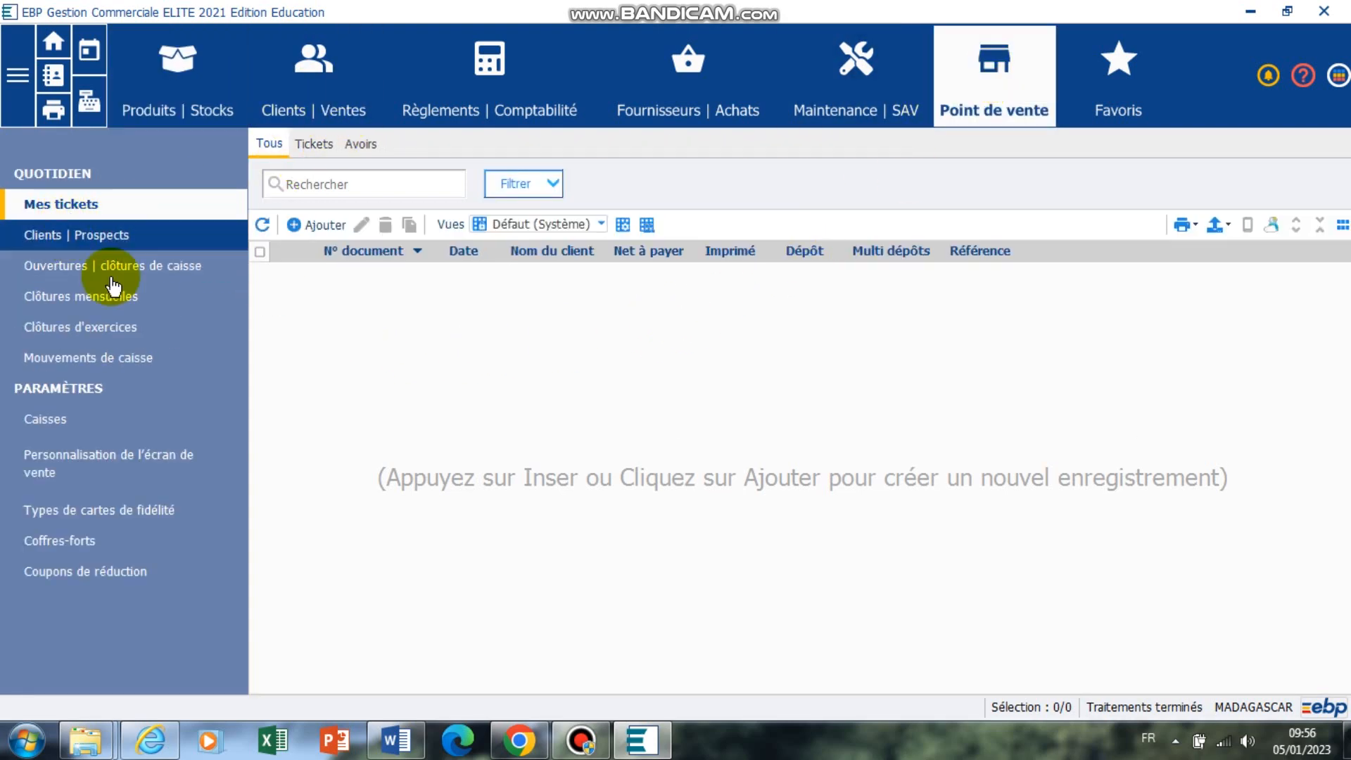
left_click(99, 233)
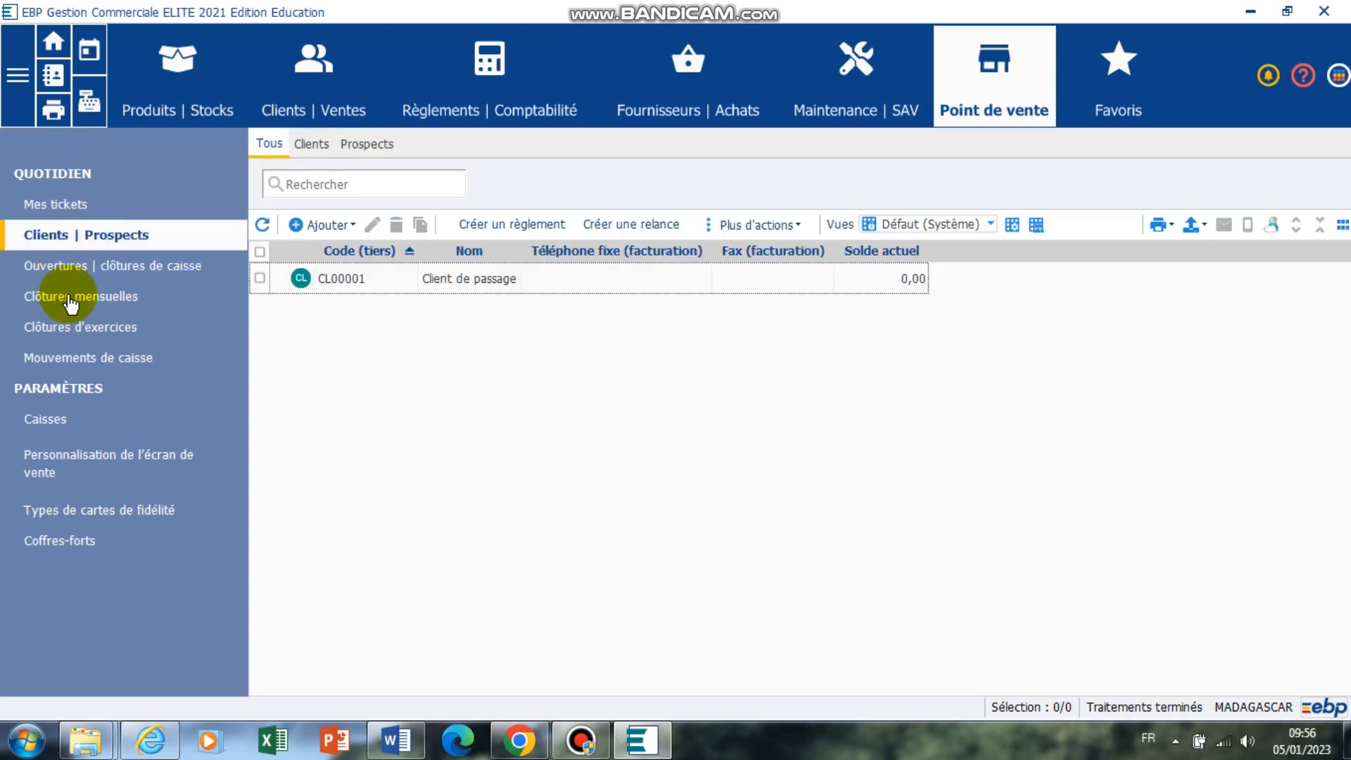
left_click(180, 95)
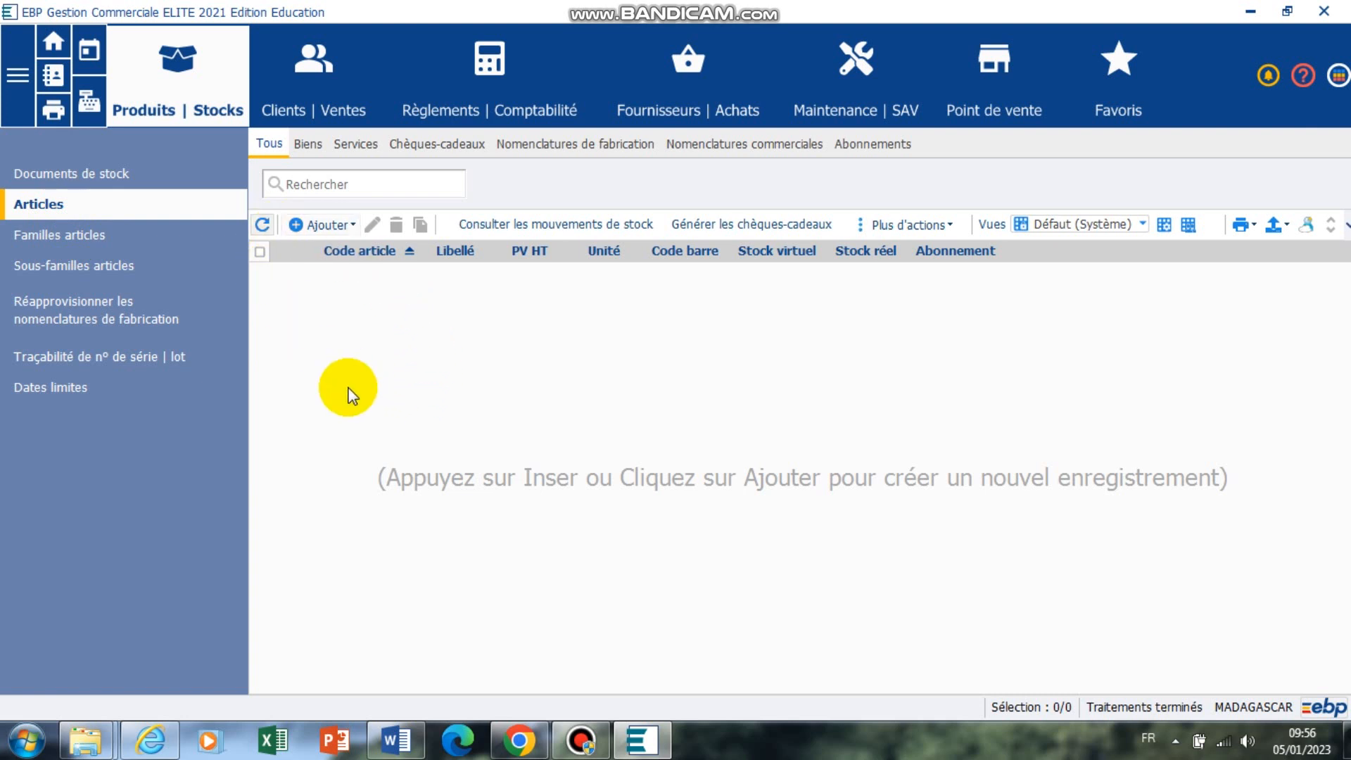
View the Ouverture de caisse window of the cash register, close it without entering an amount, and return to the Backoffice
left_click(91, 110)
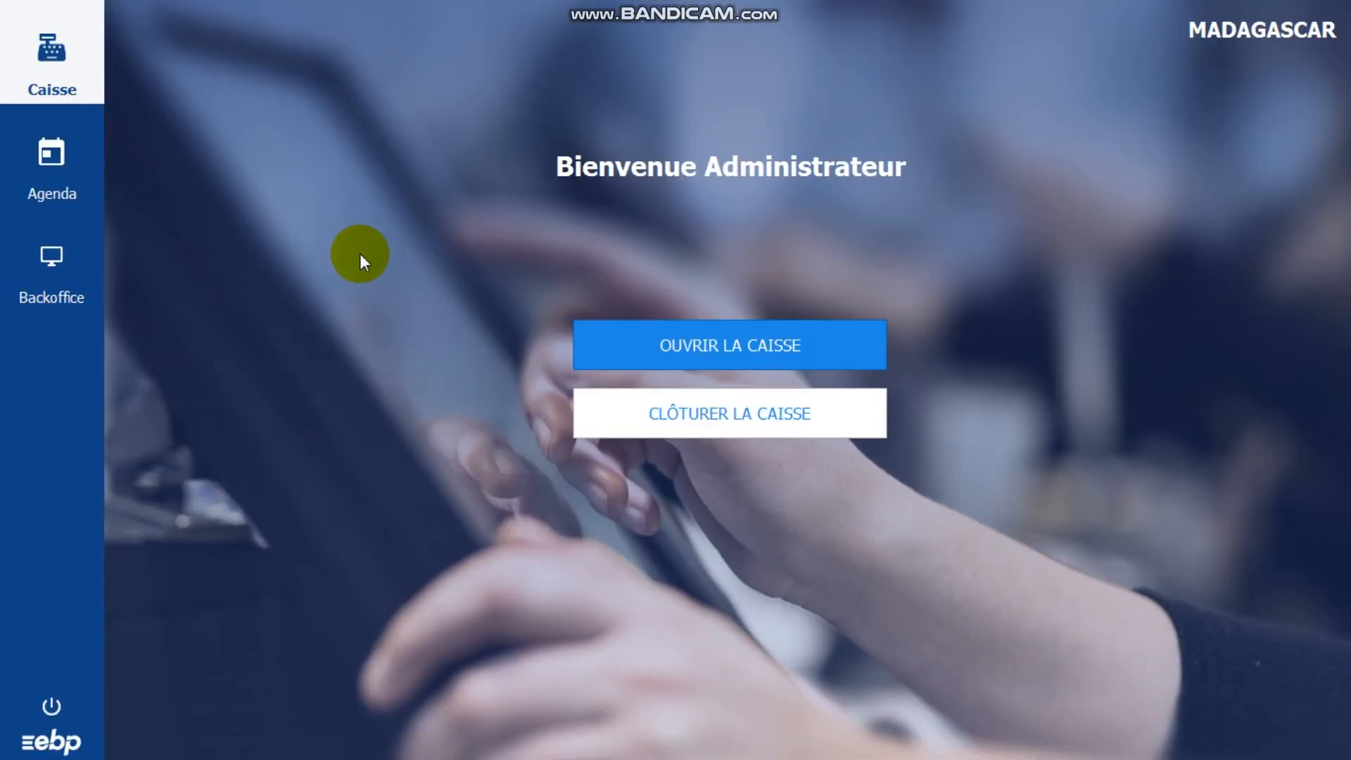
left_click(677, 349)
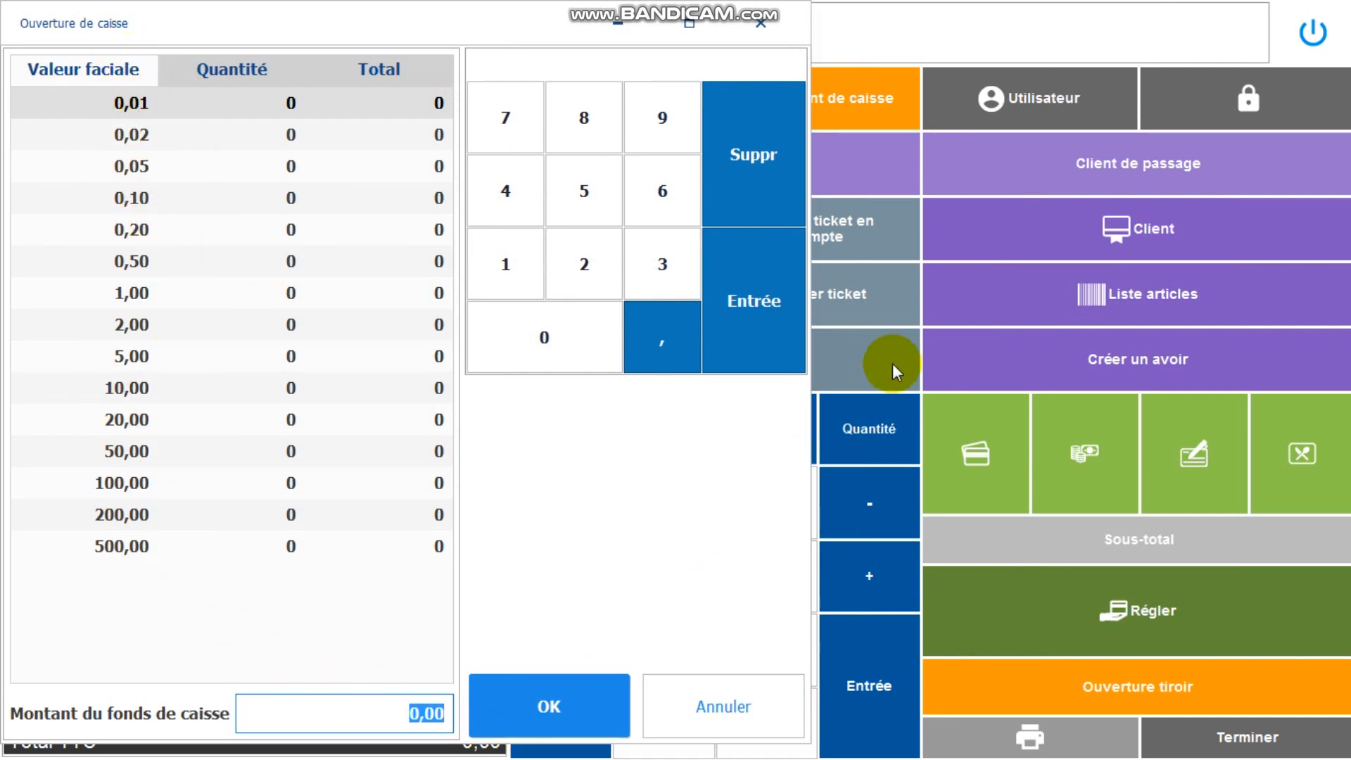
left_click(761, 24)
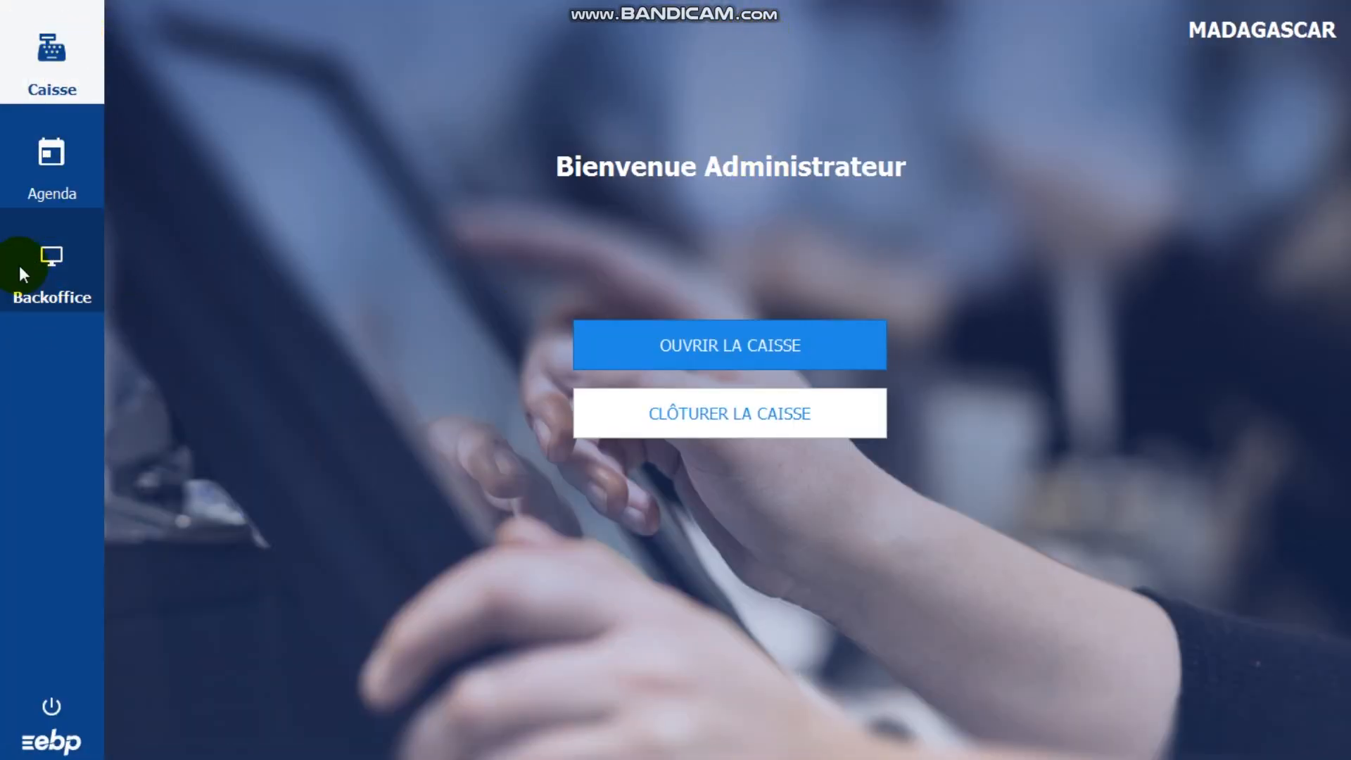
left_click(48, 263)
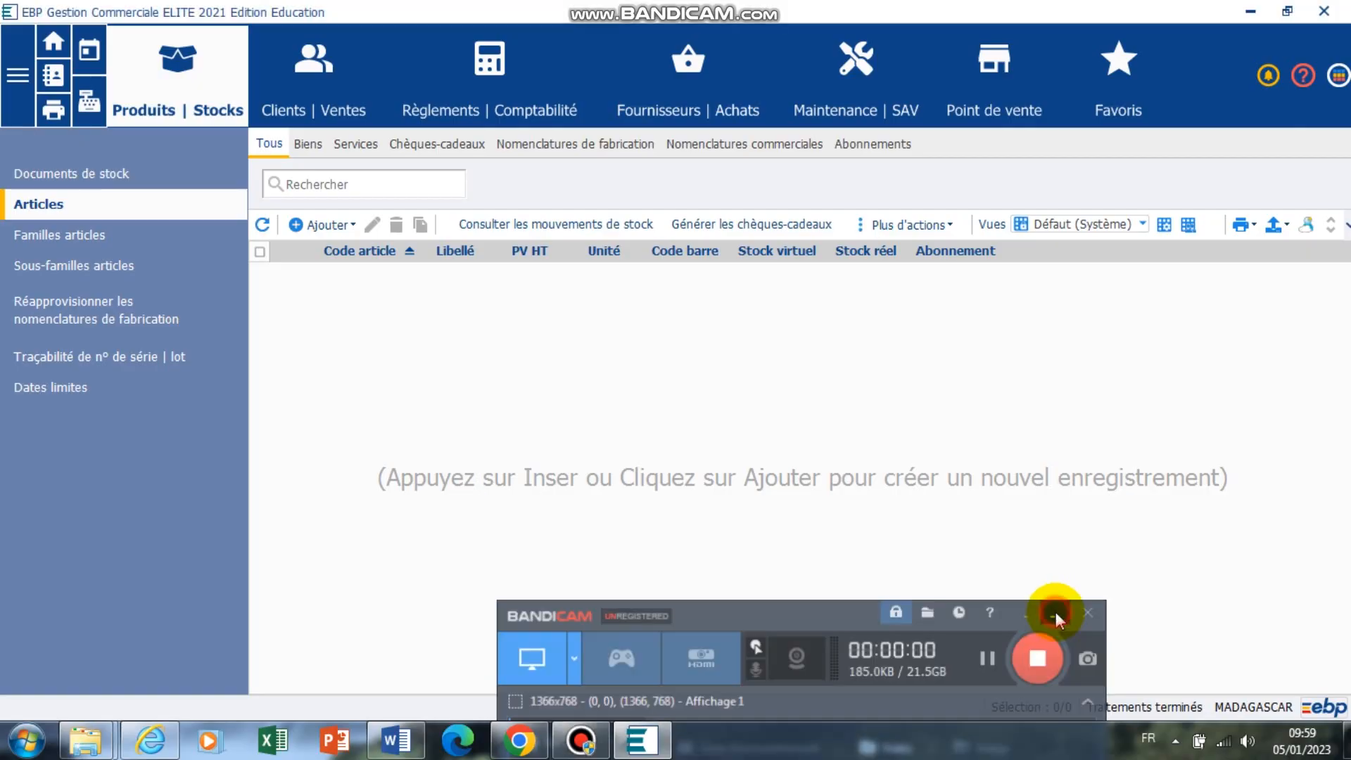
left_click(1055, 611)
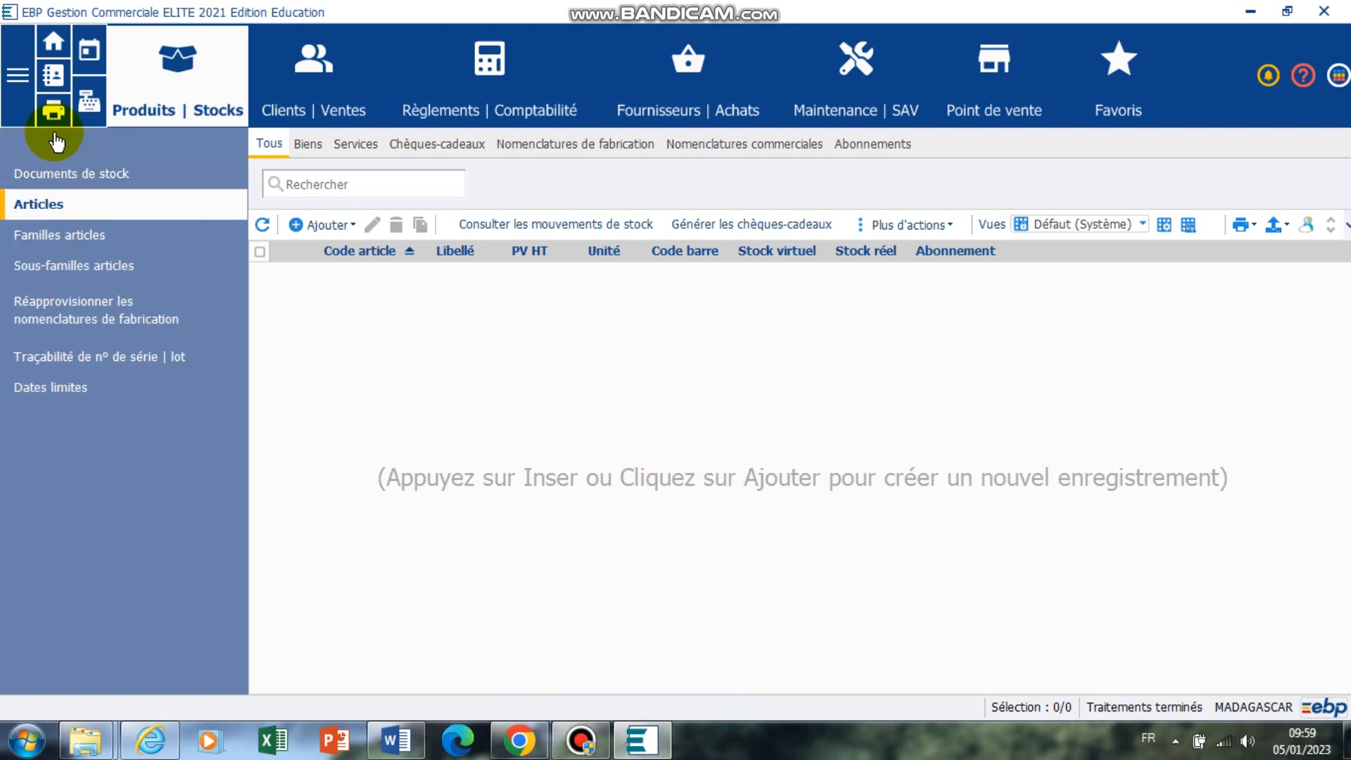
Start a Sauvegarde of the MADAGASCAR dossier including configuration and environment, enable Sauvegarde en fichier texte, and continue to the destination page
left_click(18, 78)
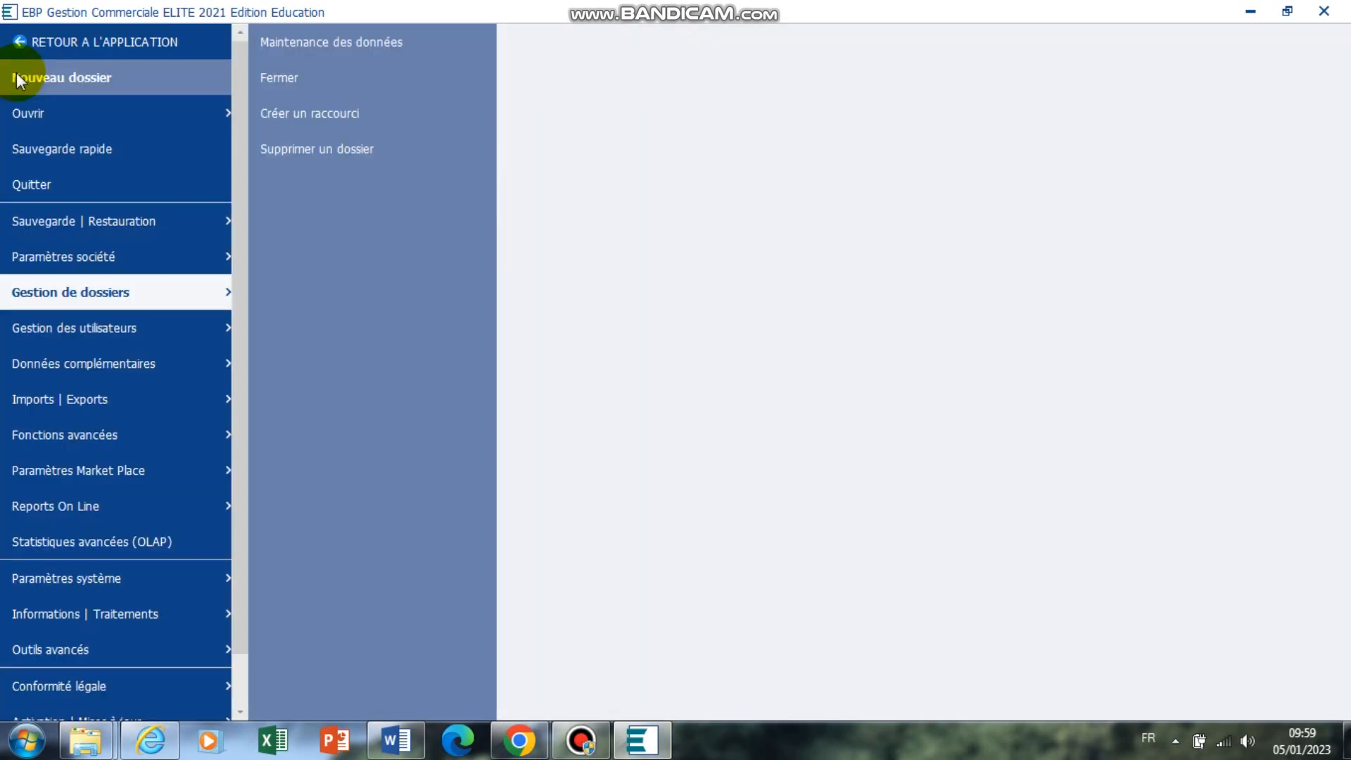
left_click(73, 226)
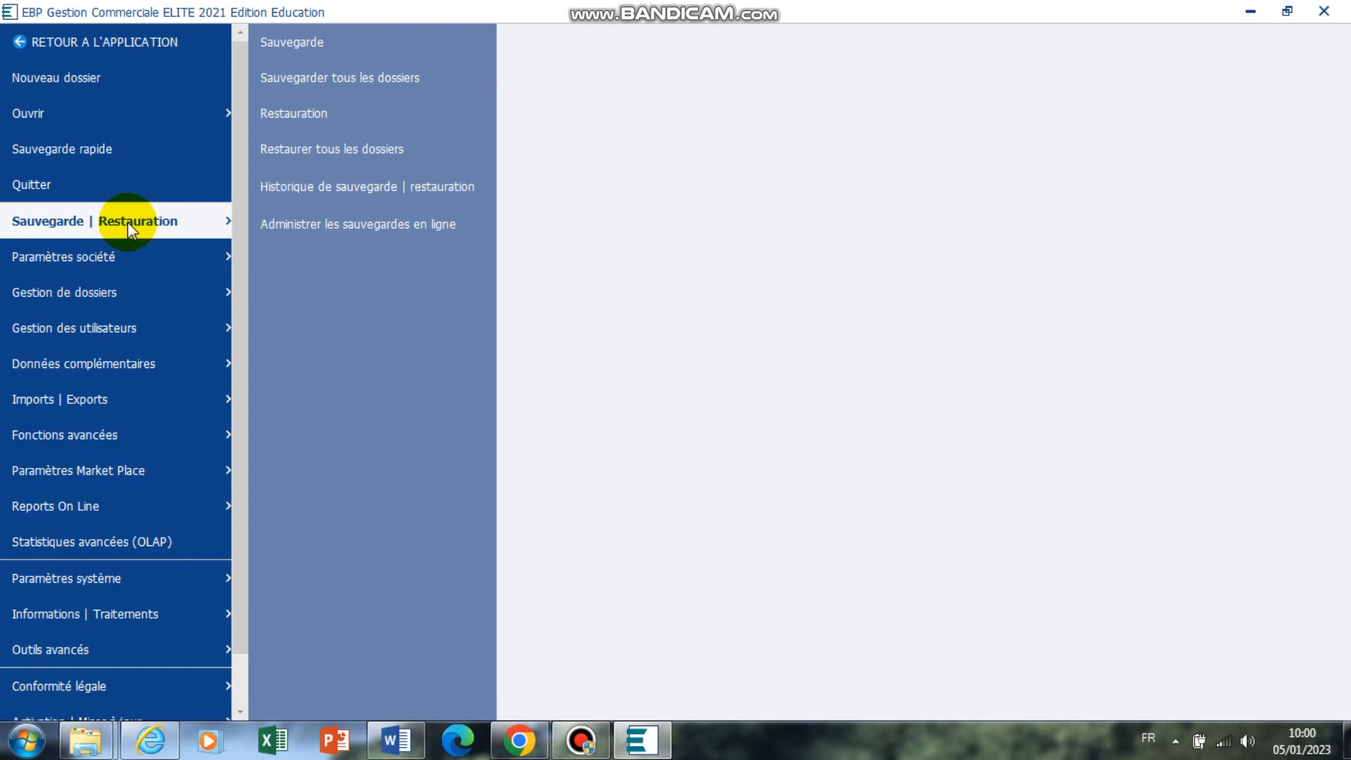
left_click(276, 42)
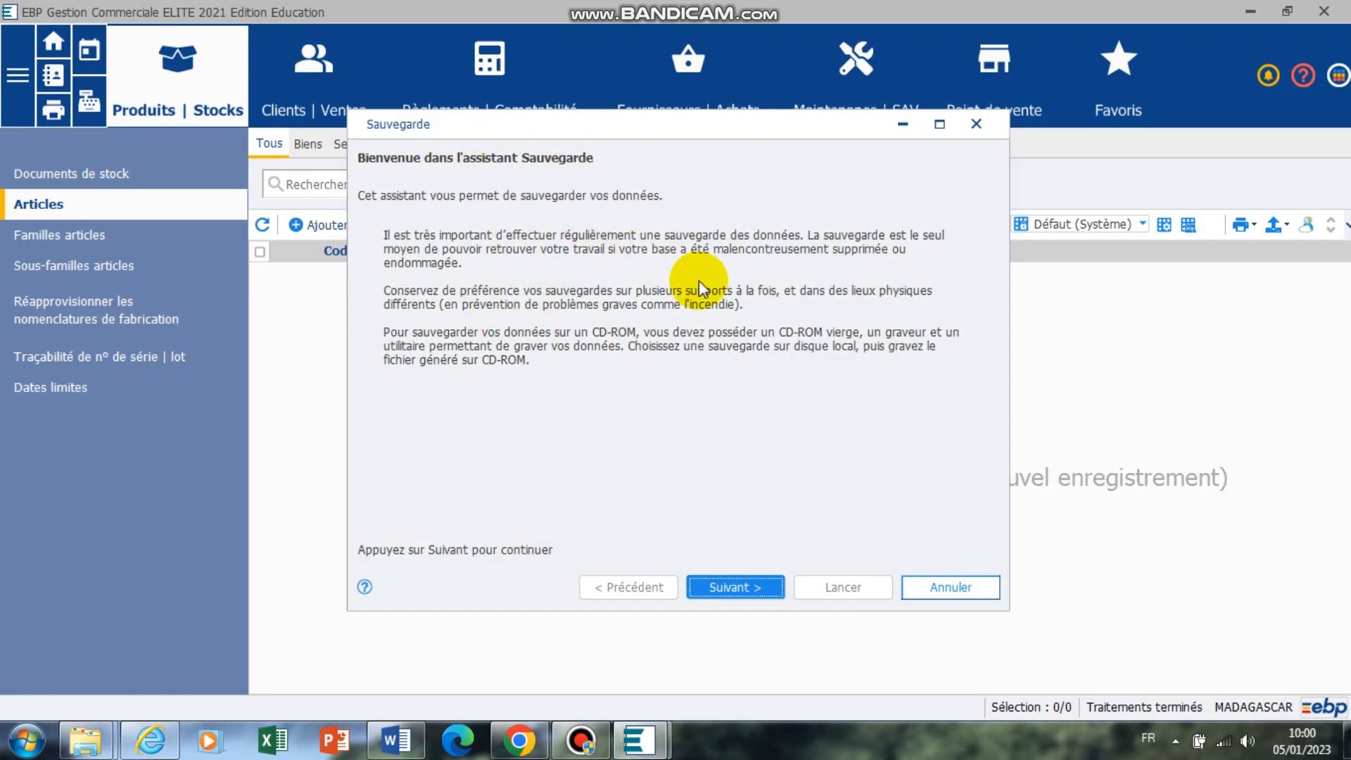
left_click(718, 587)
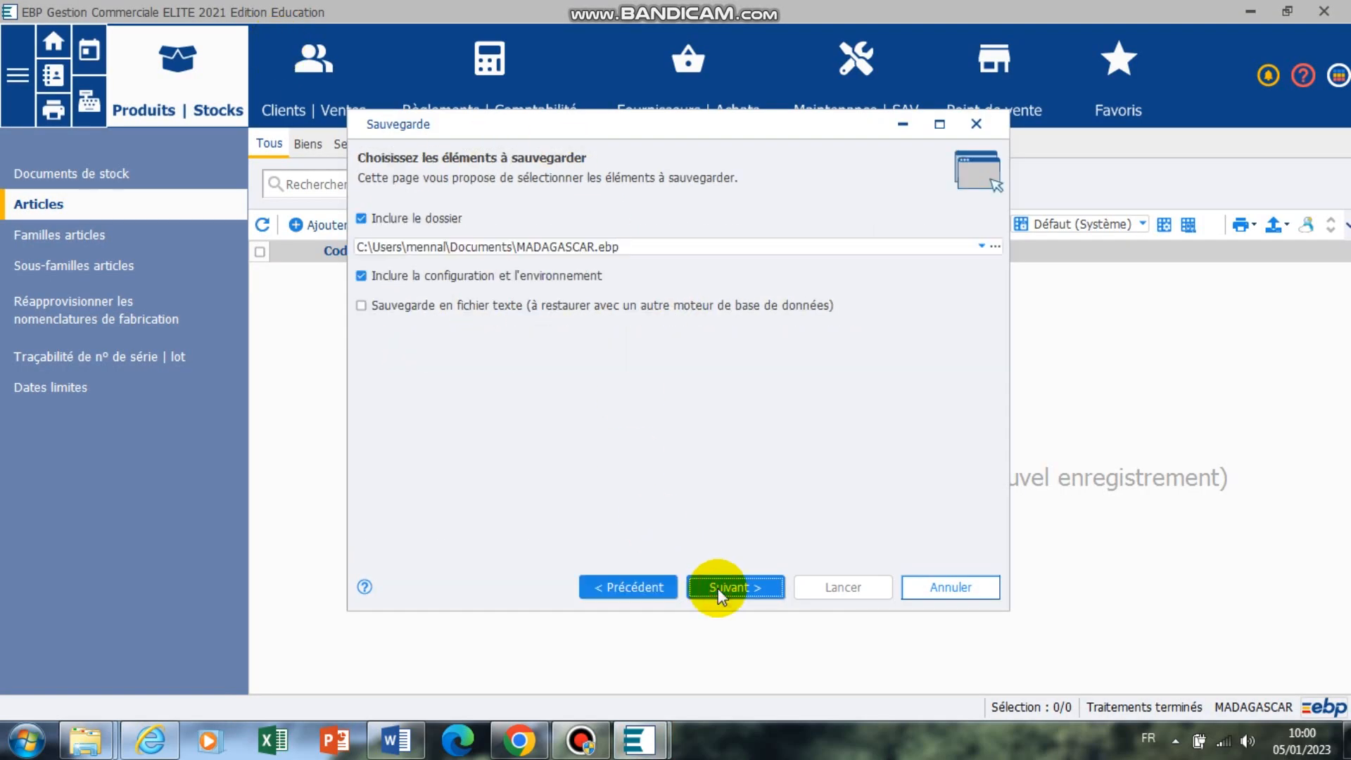
left_click(362, 307)
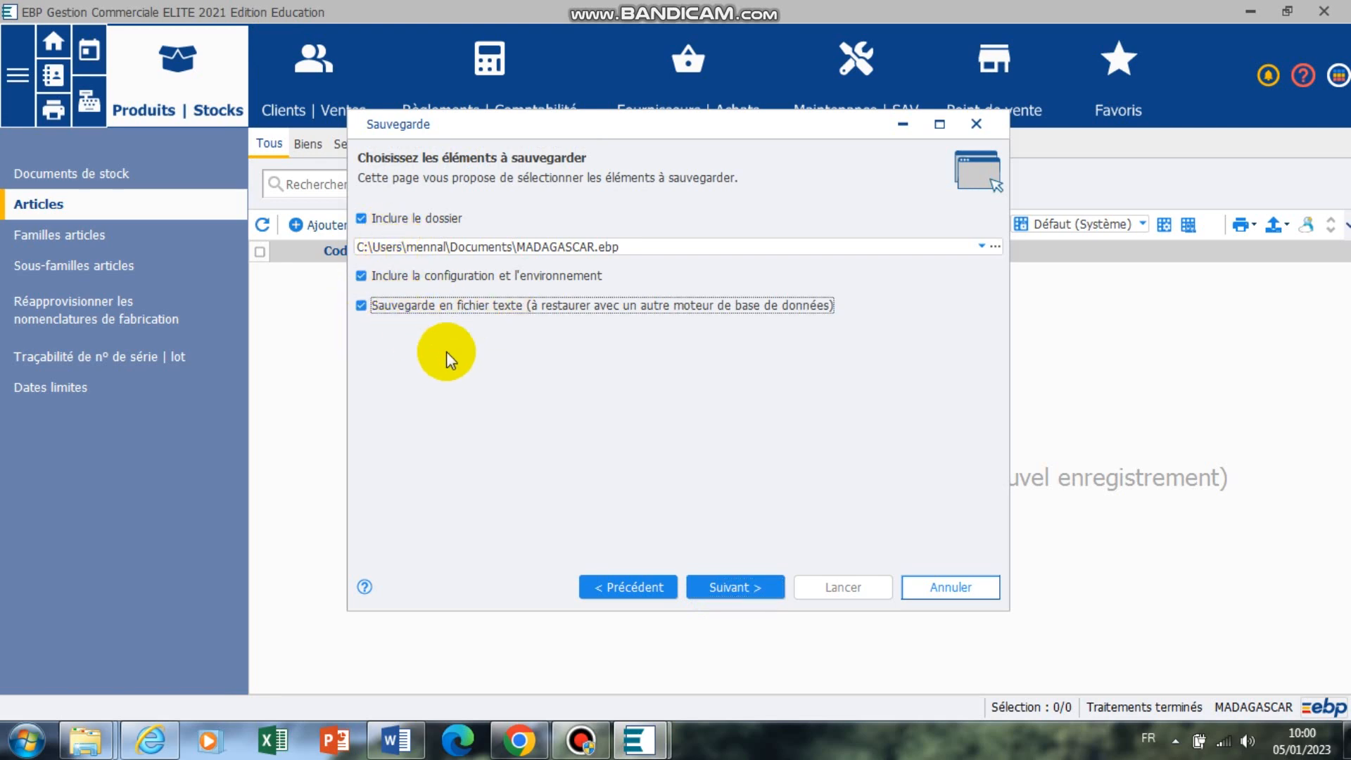
left_click(719, 593)
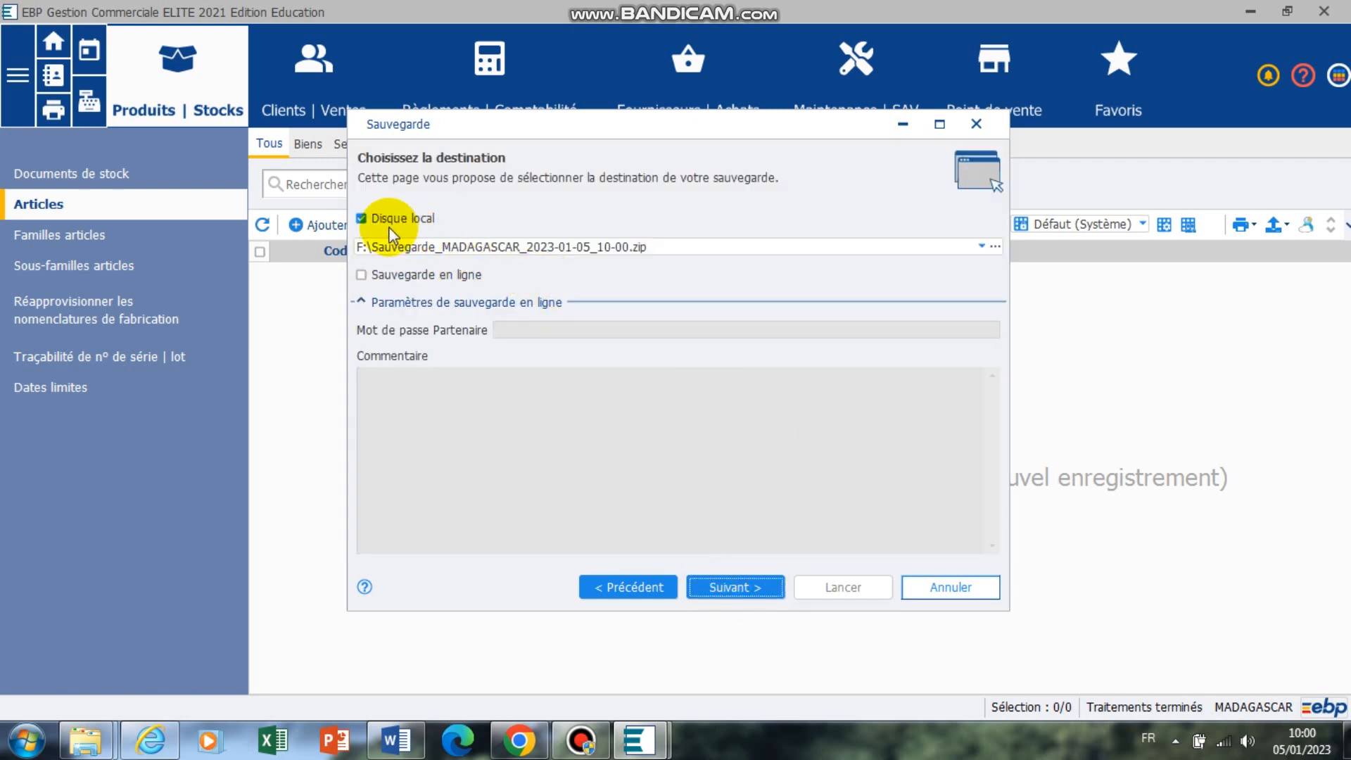
Set the local backup destination to the F:\2MRC1\TP EBP\BASE VIERGE folder, with the file name Sauvegarde_MADAGASCAR_2023-01-05_10-00 as a zip file
left_click(996, 248)
left_click(994, 247)
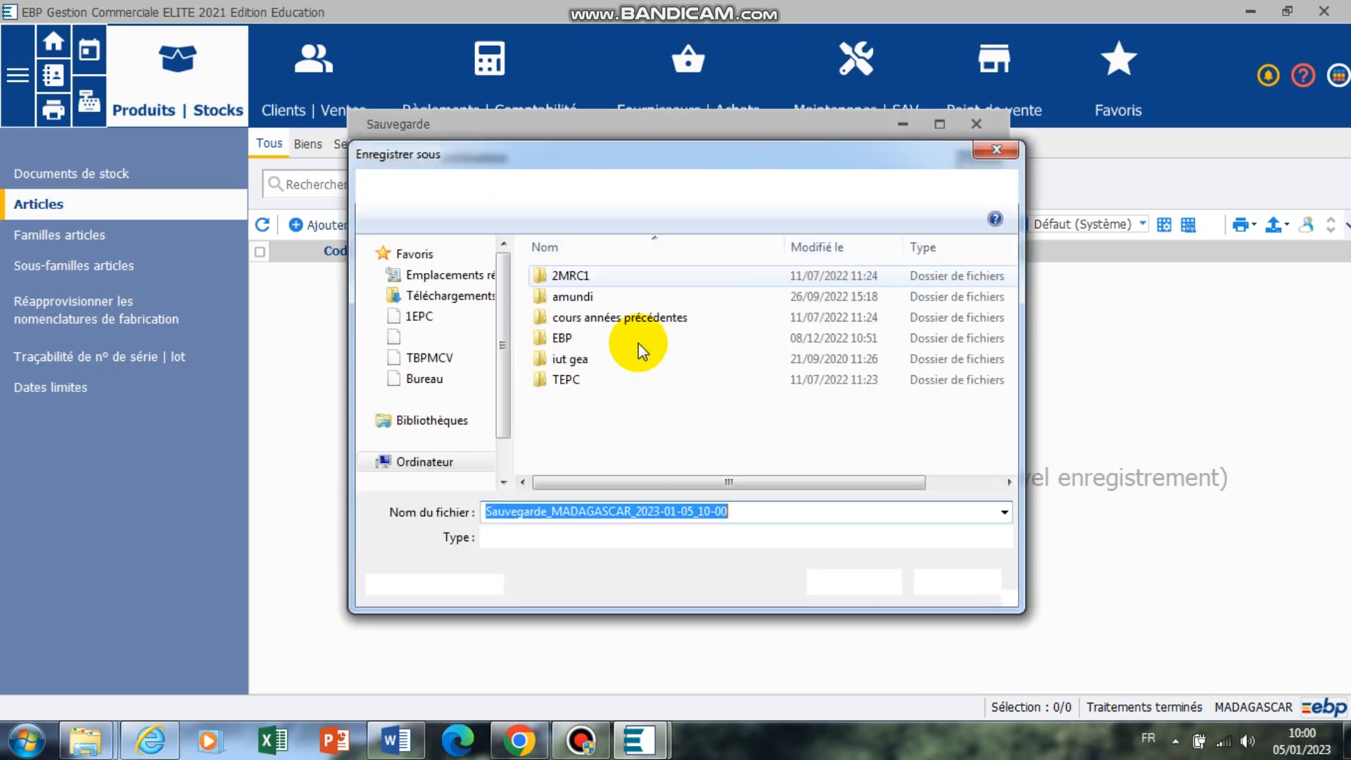
scroll(504, 415, "down", 2)
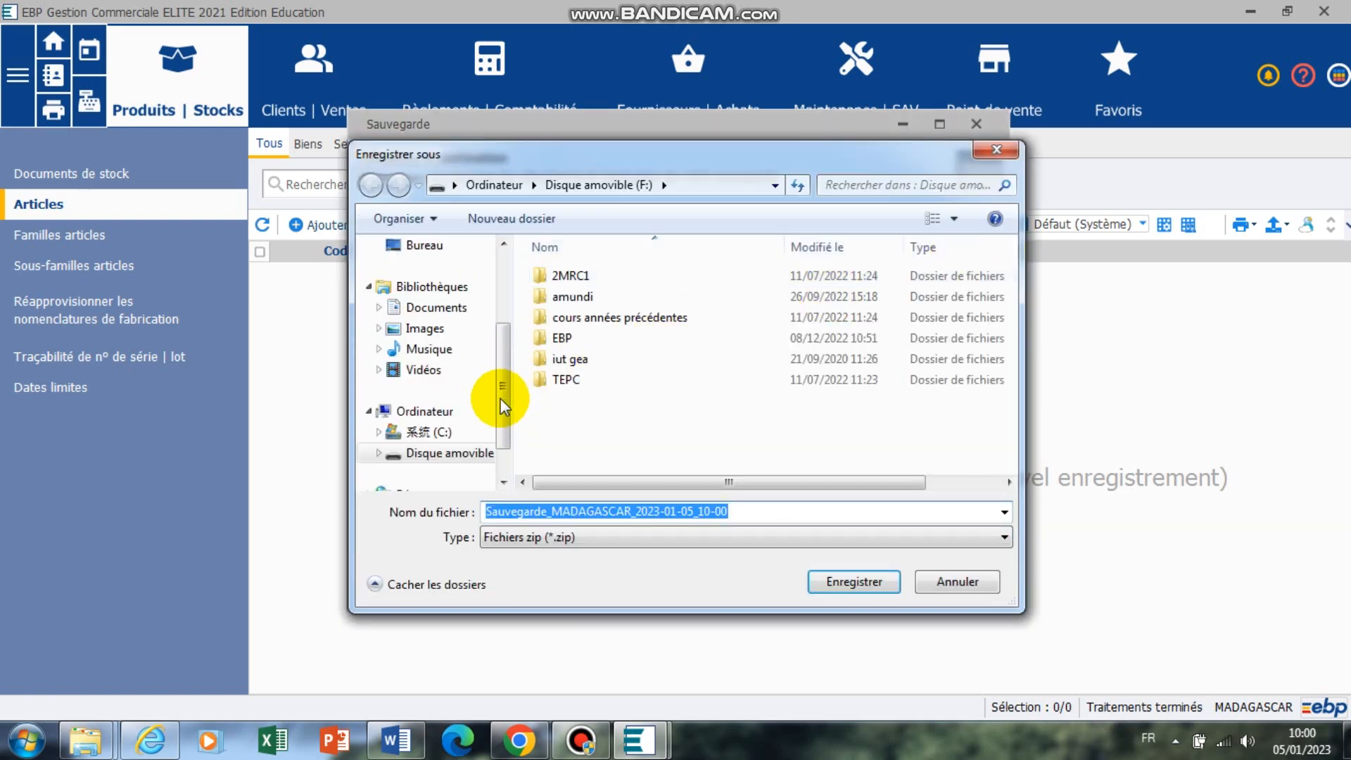
left_click(445, 454)
double_click(570, 275)
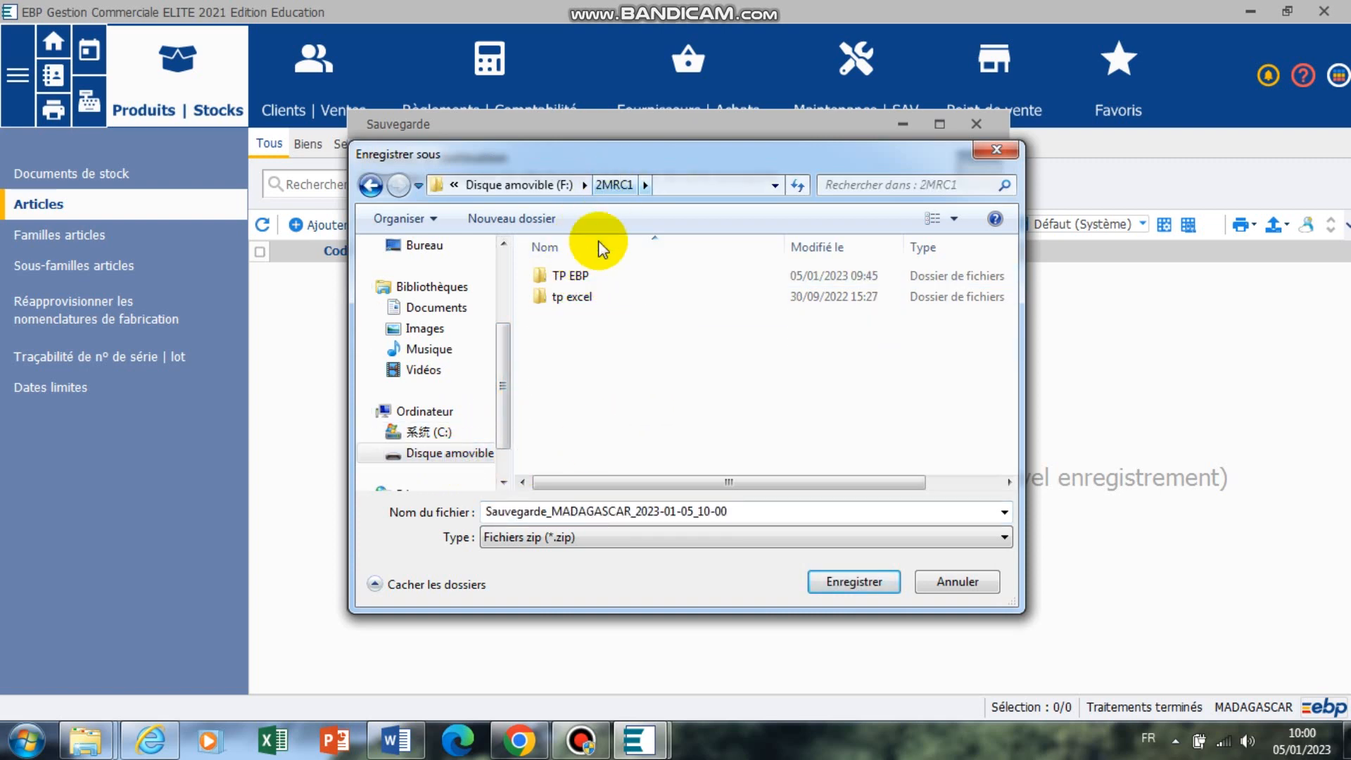
double_click(576, 276)
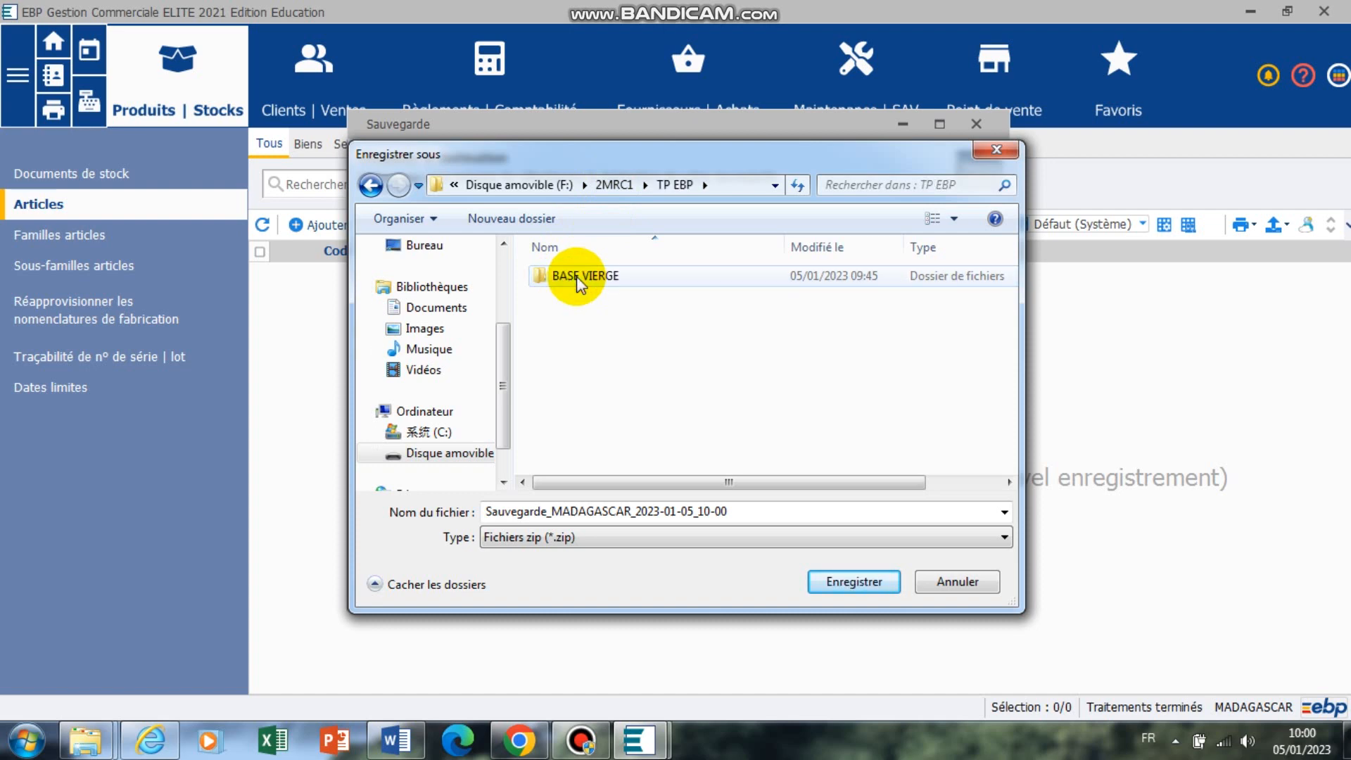
double_click(576, 276)
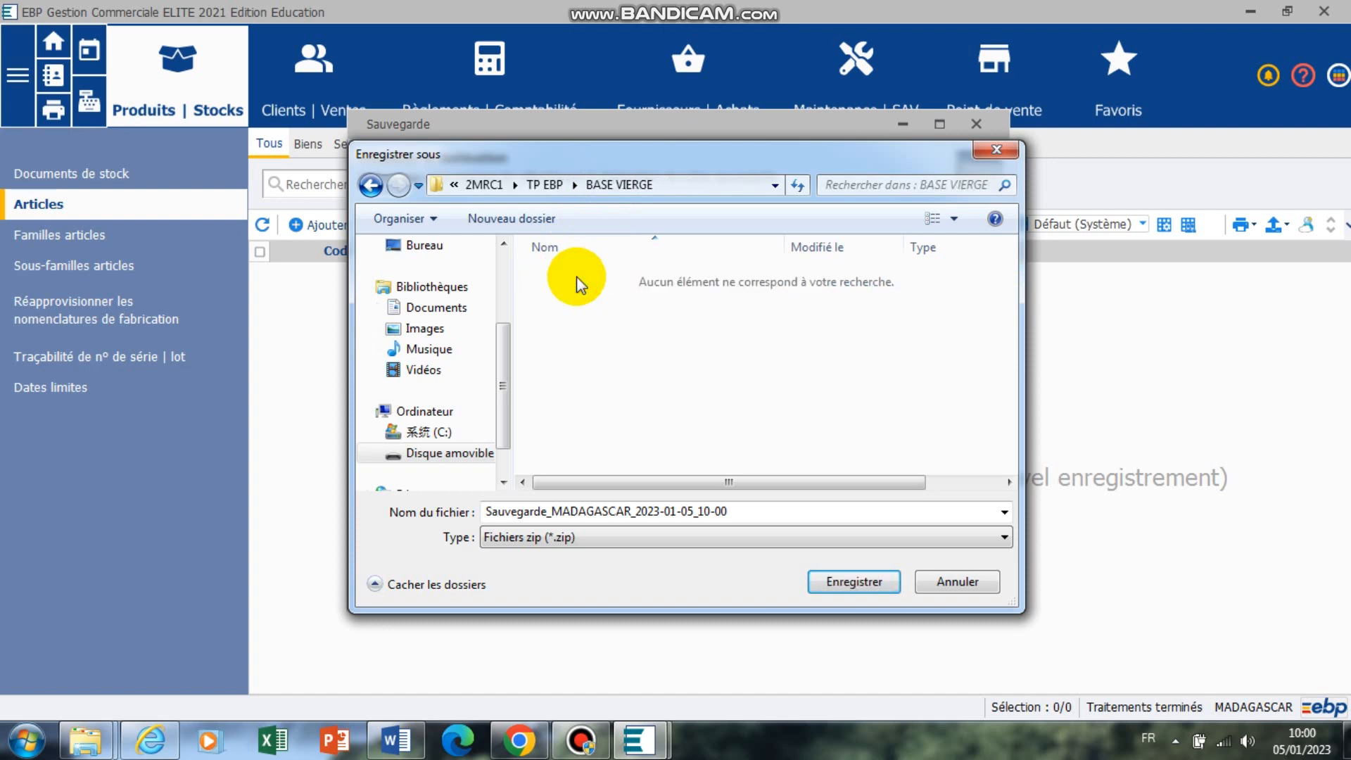
left_click(602, 541)
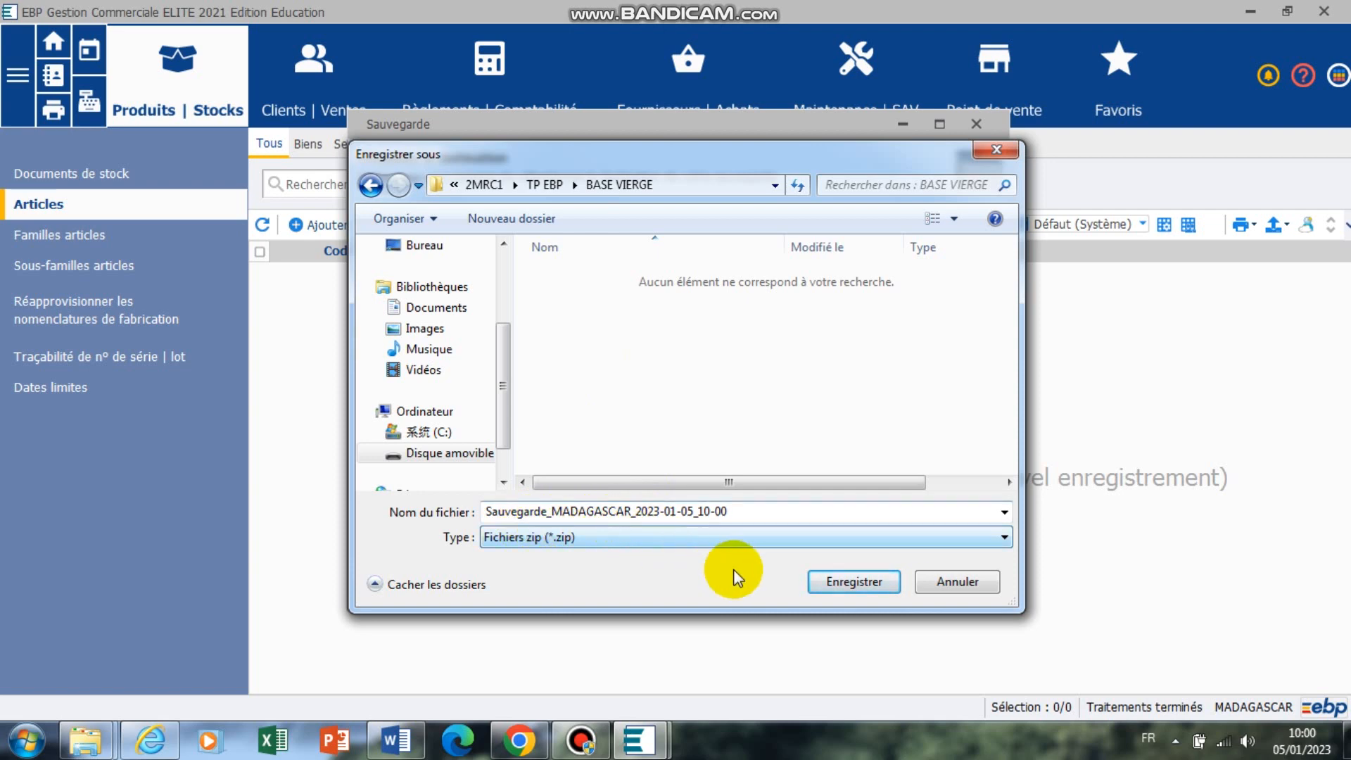
left_click(864, 585)
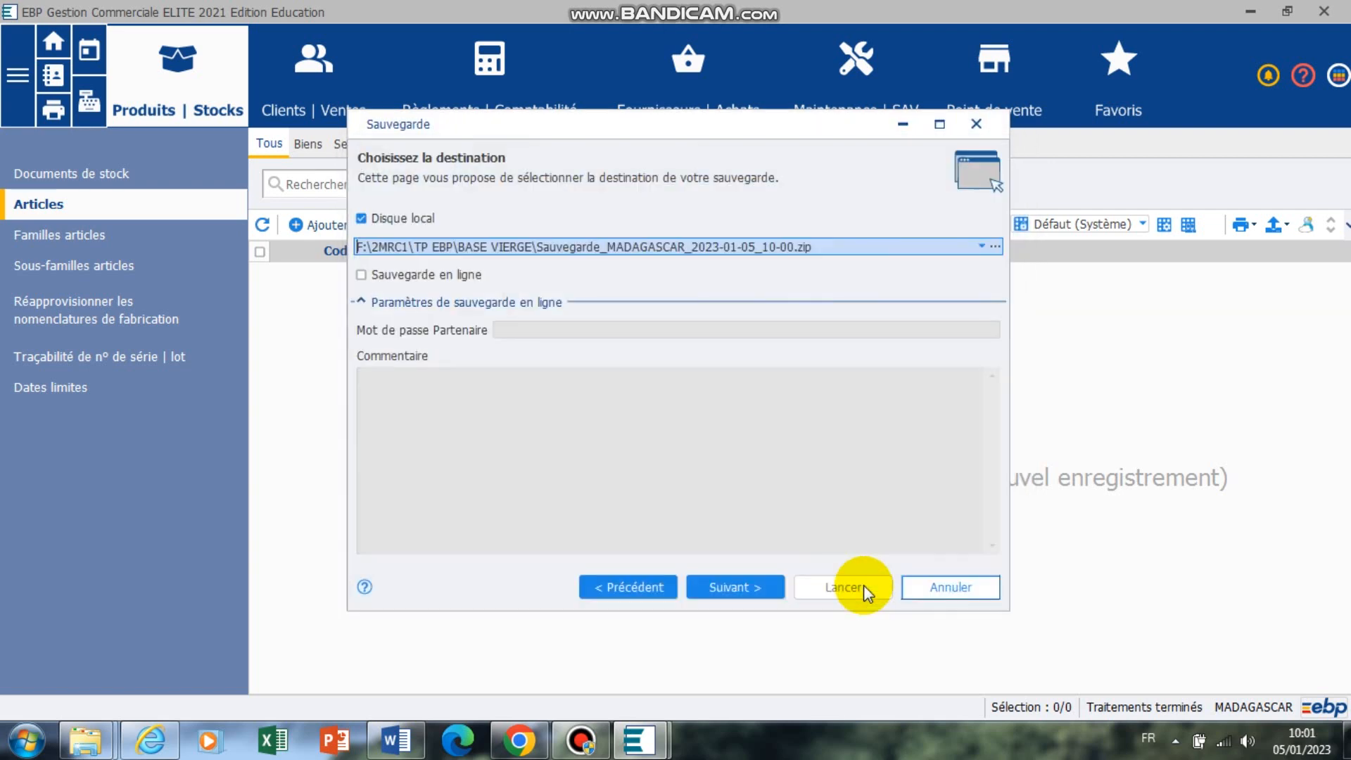
Continue to the backup summary, launch the backup of the MADAGASCAR dossier, and close the Sauvegarde wizard when it ends
left_click(732, 591)
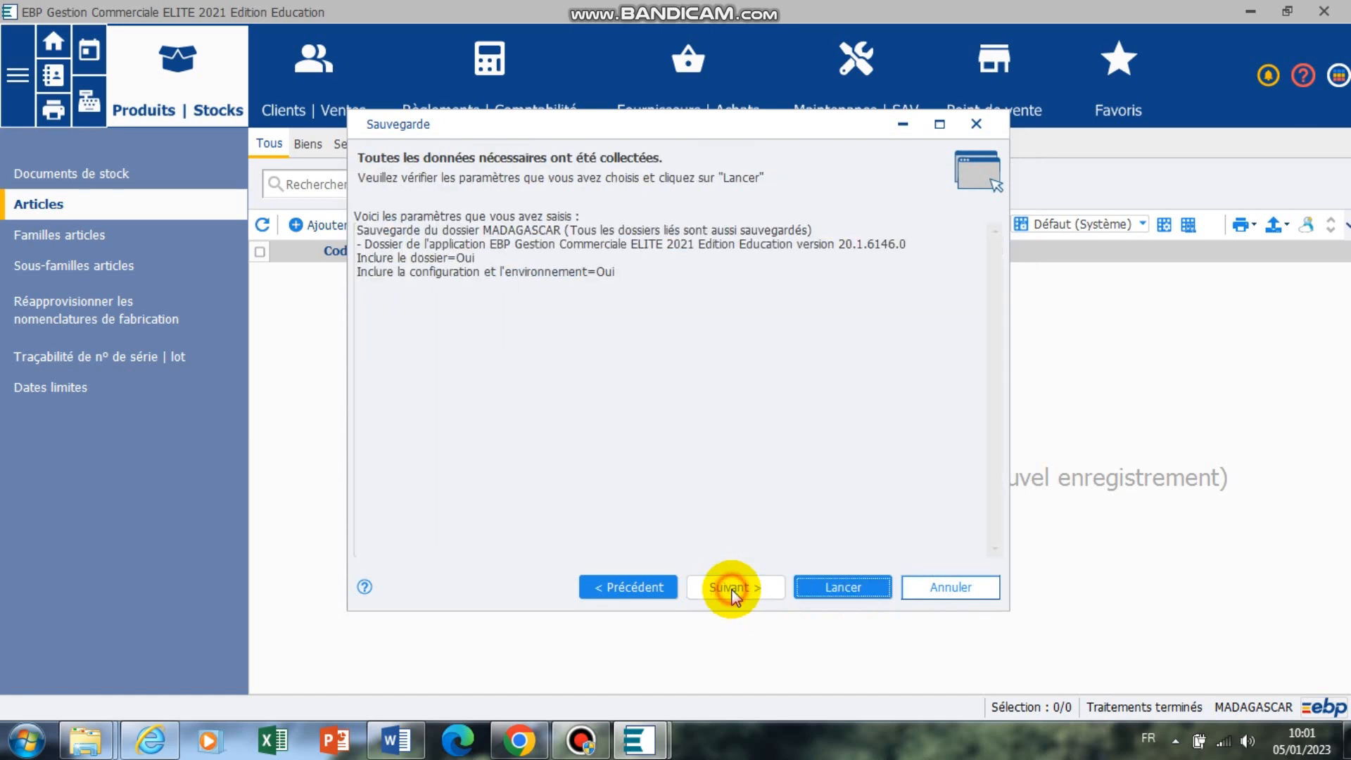
left_click(836, 589)
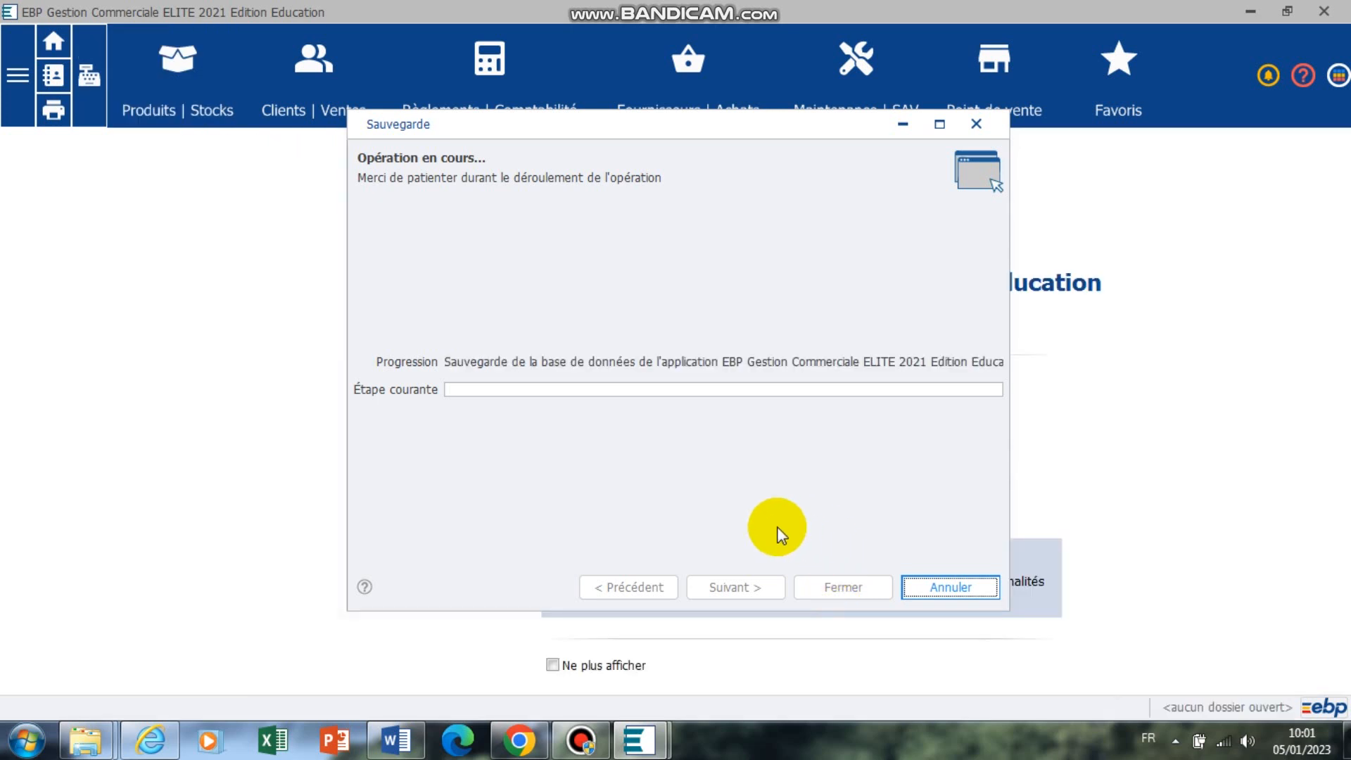
left_click(575, 738)
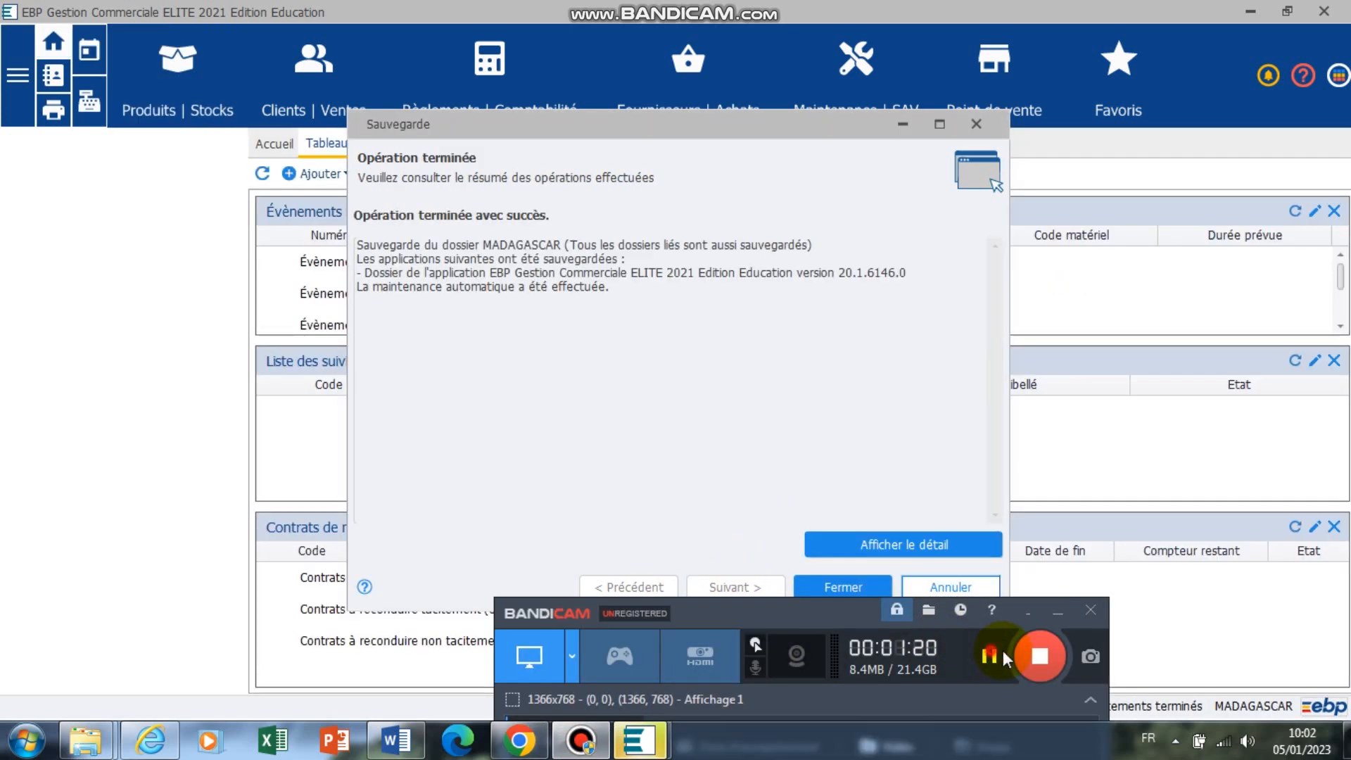
left_click(1056, 611)
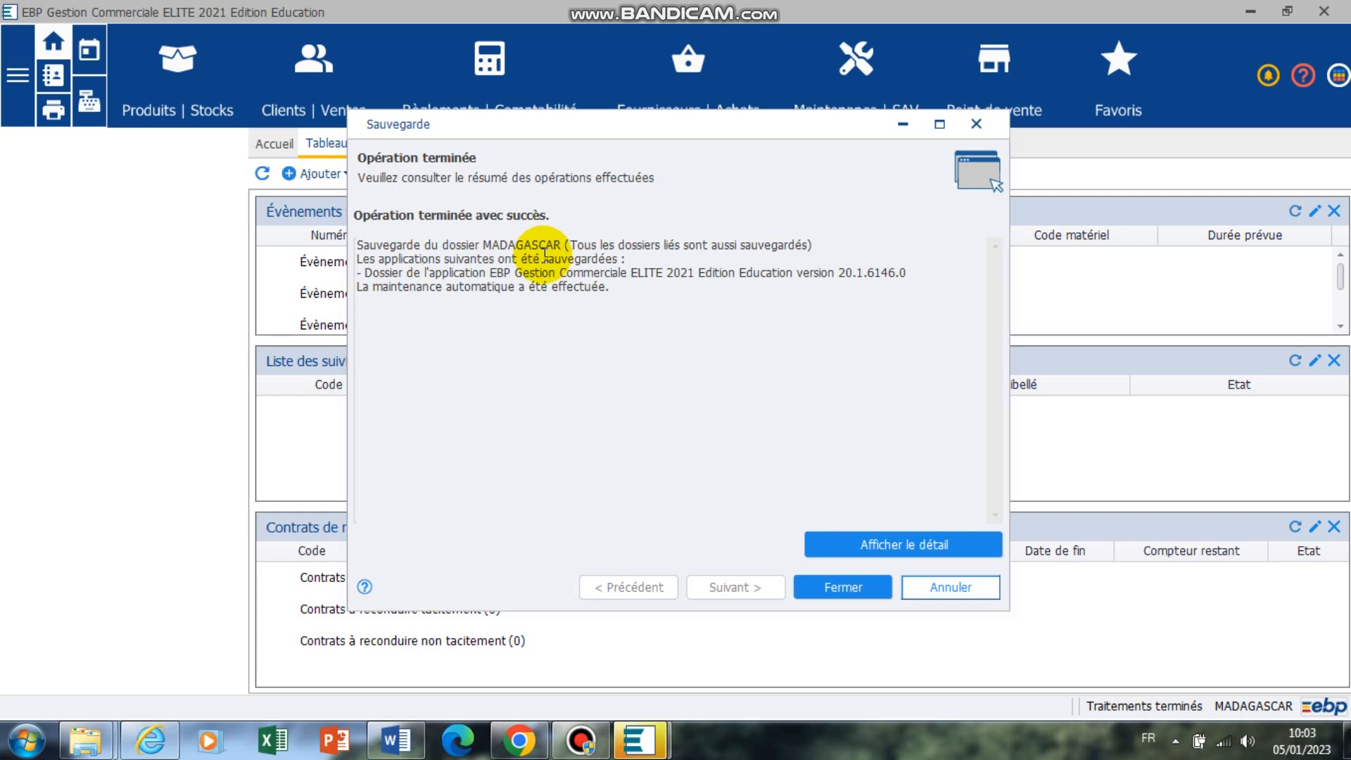
left_click(843, 590)
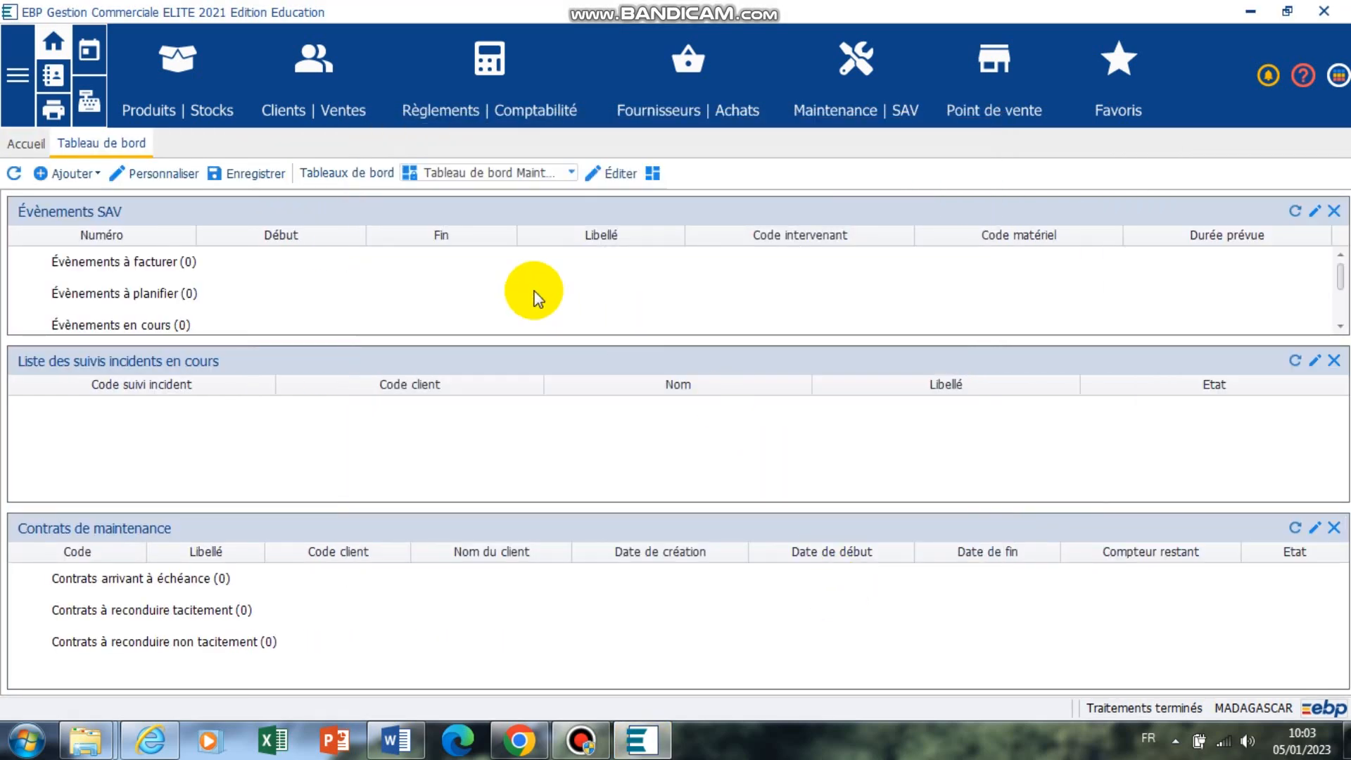
Switch to Windows Explorer and check the BASE VIERGE folder inside TP EBP for the MADAGASCAR backup archive
mouse_move(88, 752)
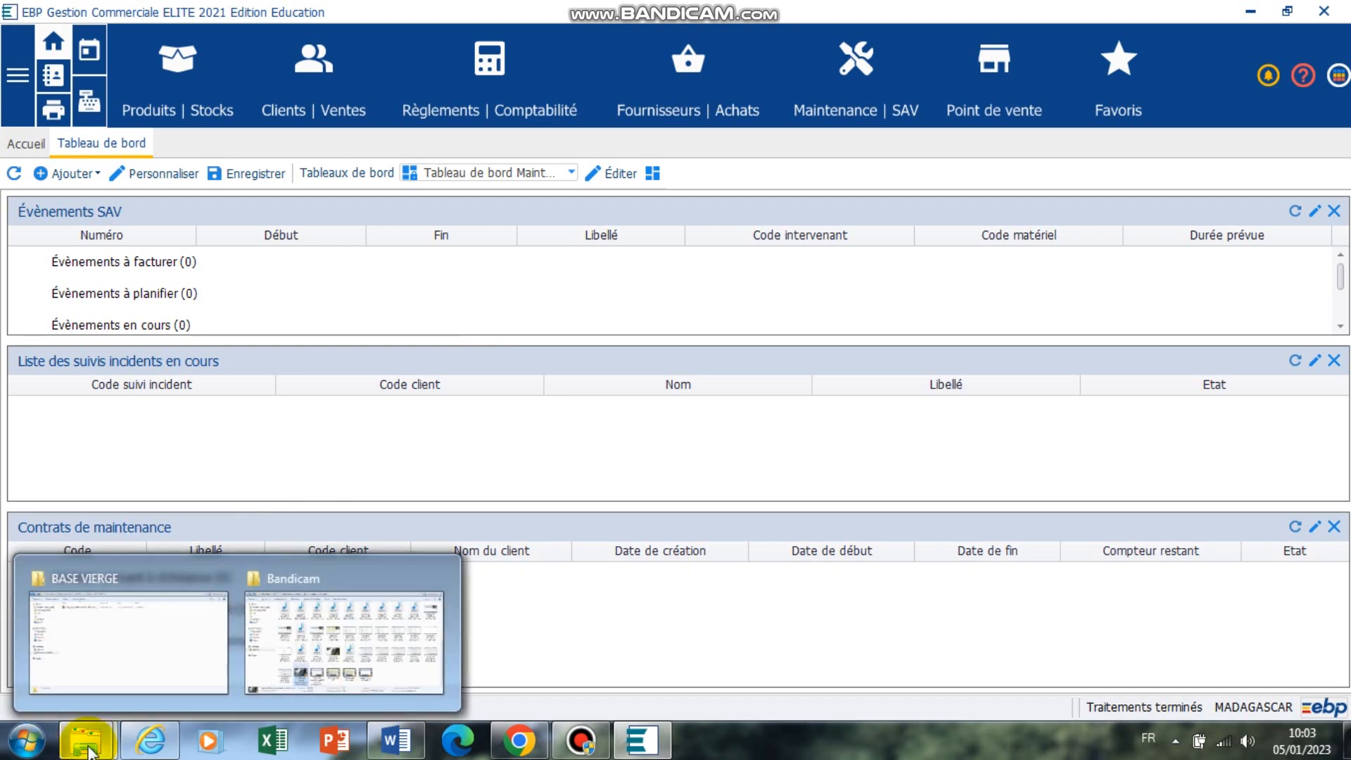
left_click(136, 654)
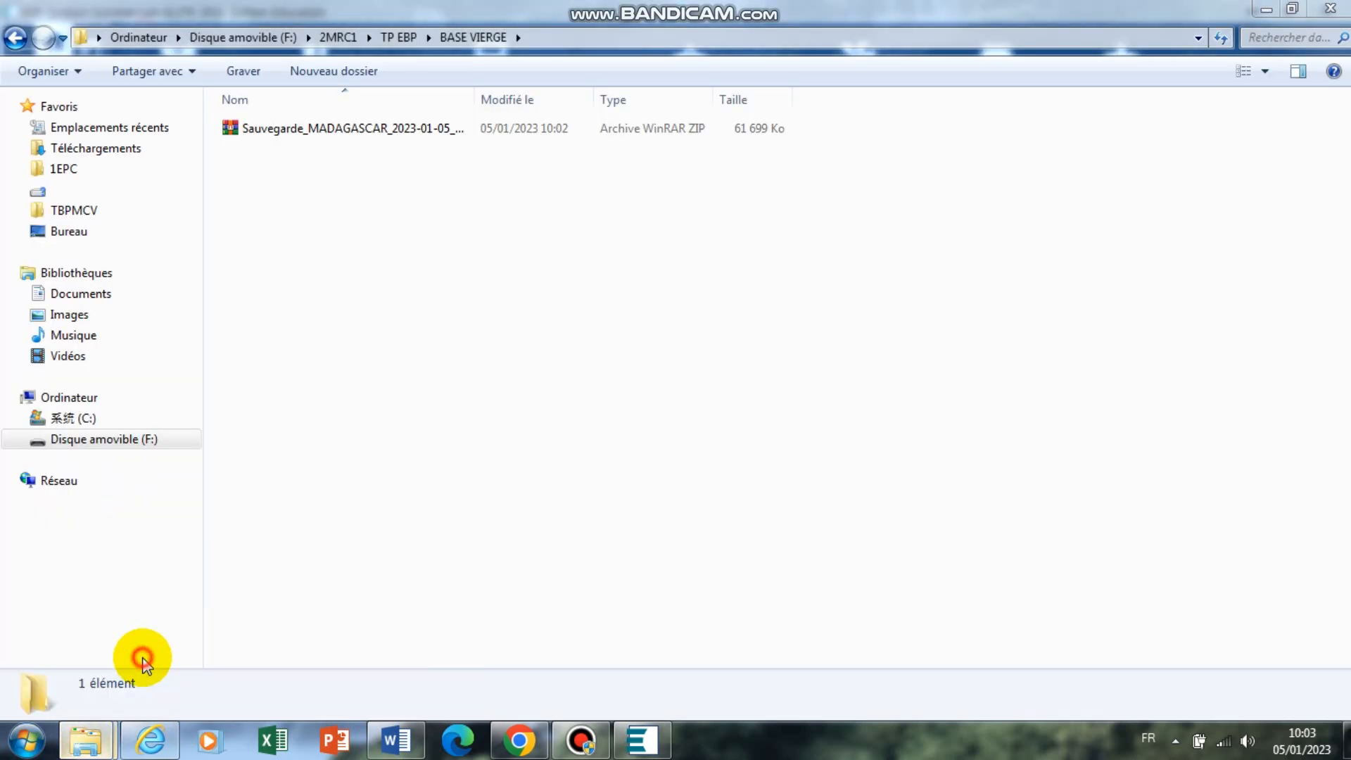
left_click(15, 41)
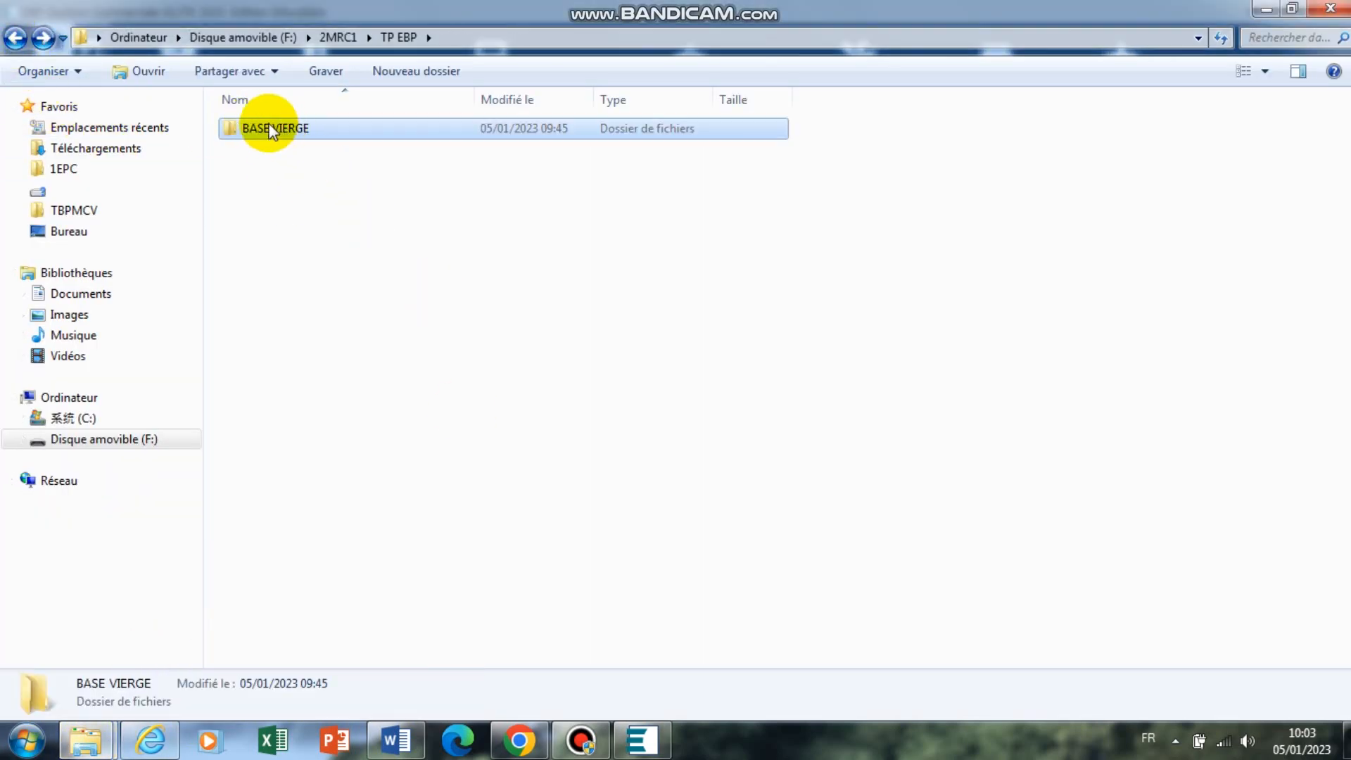
double_click(266, 135)
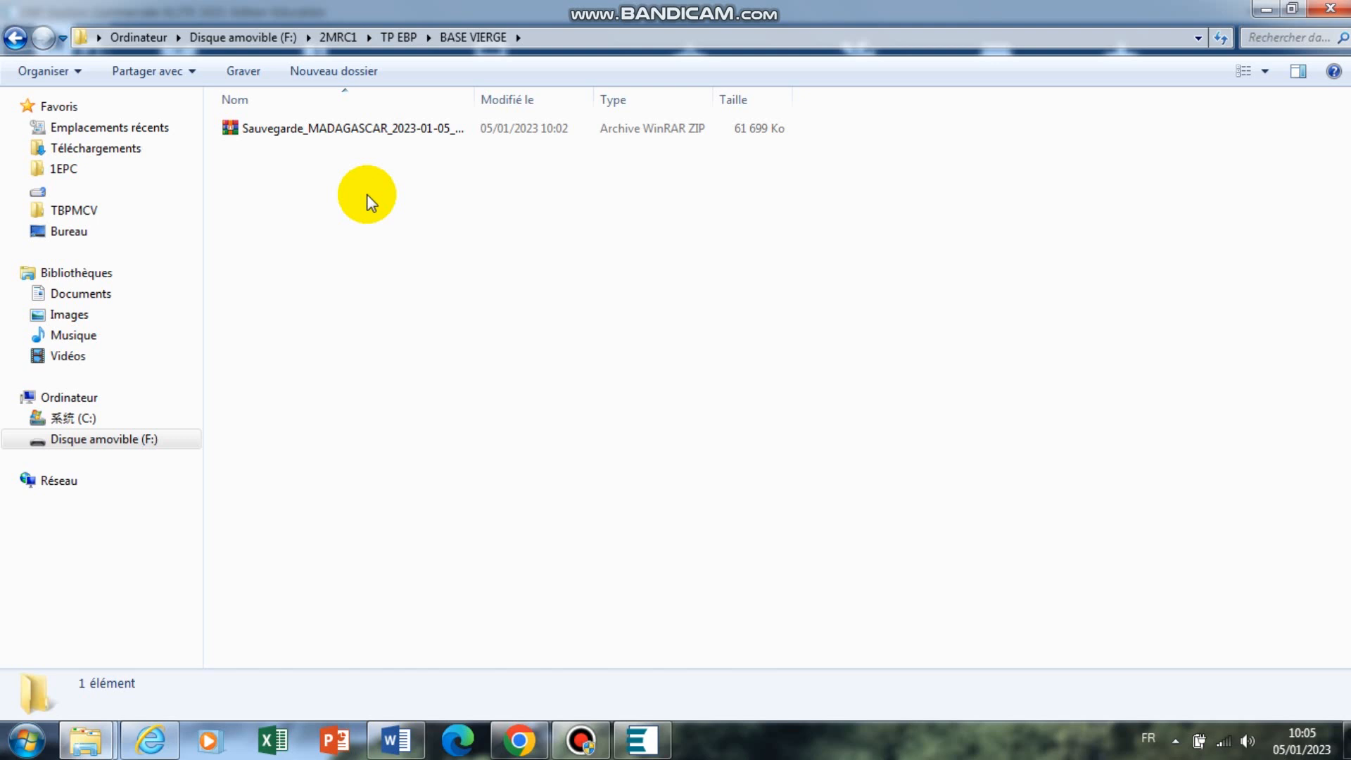
left_click(581, 740)
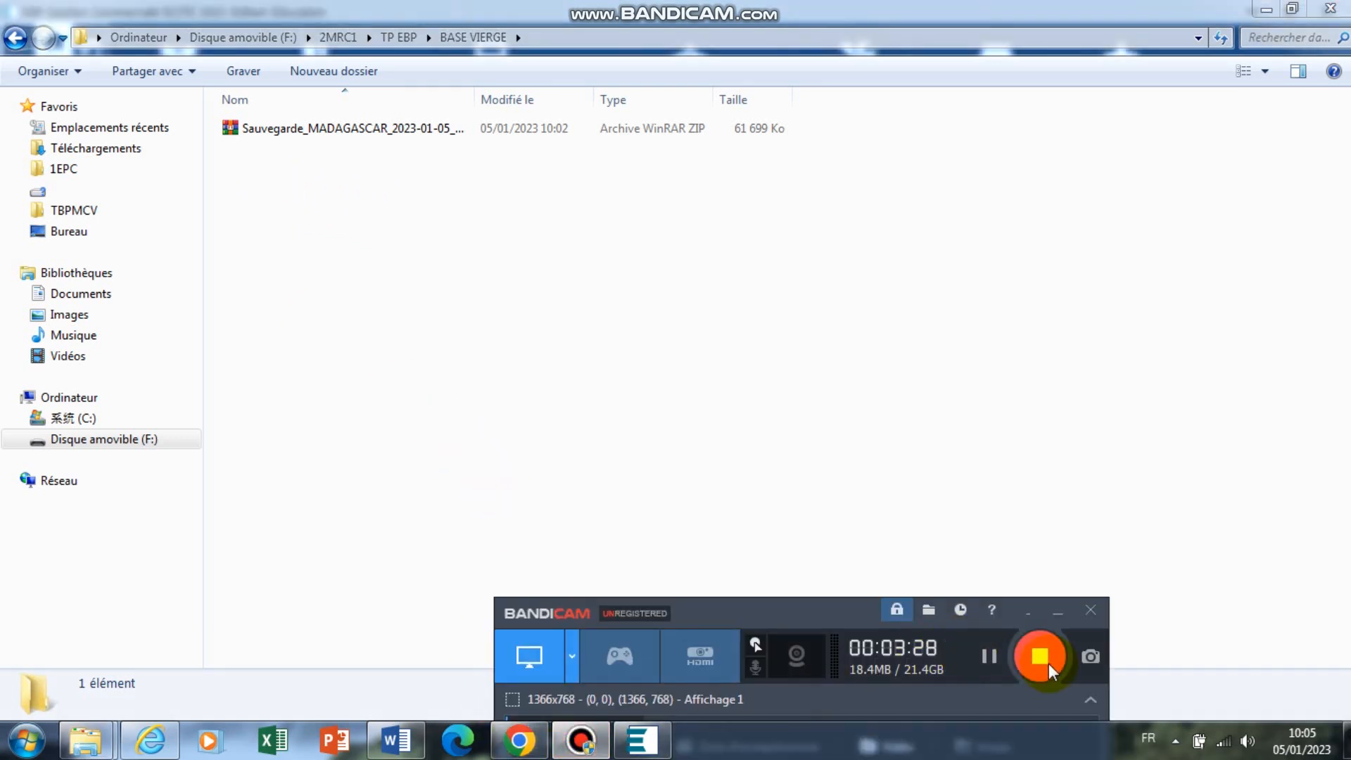
left_click(1040, 656)
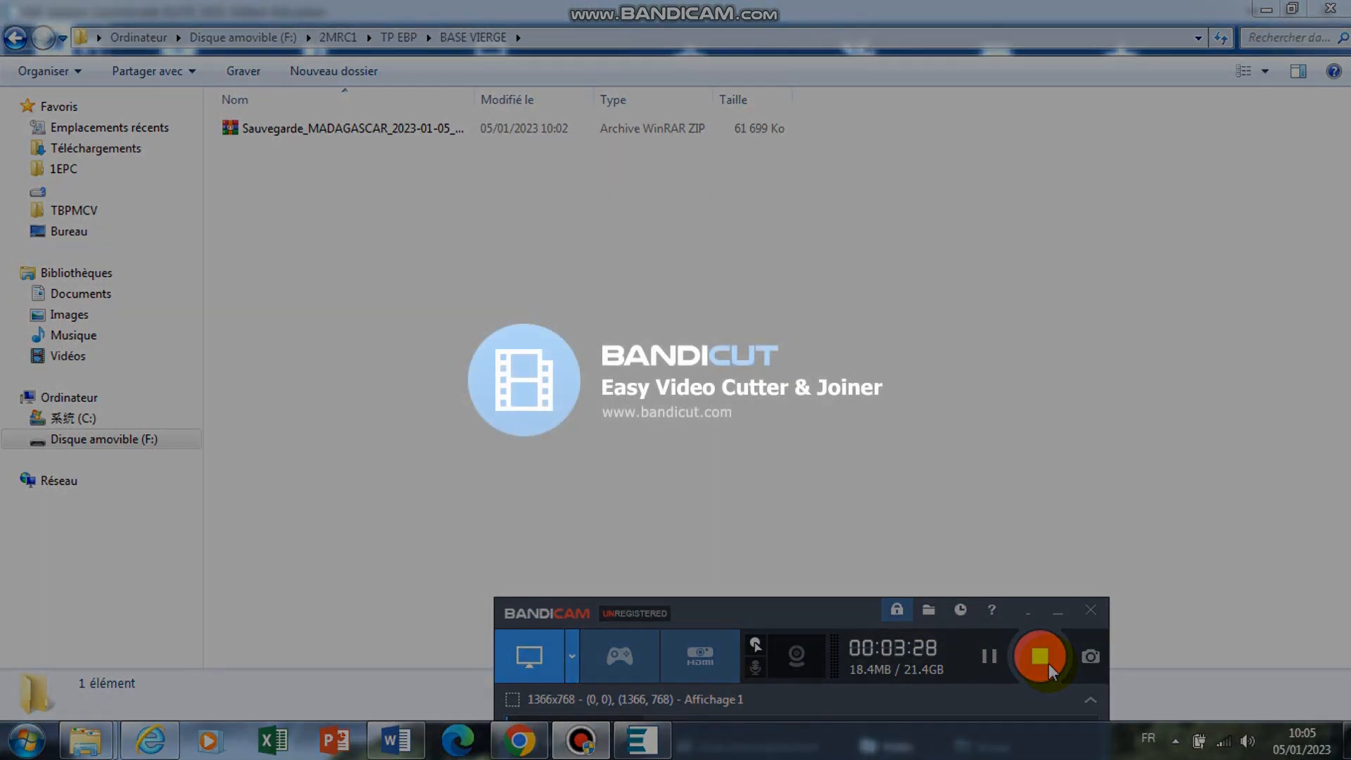